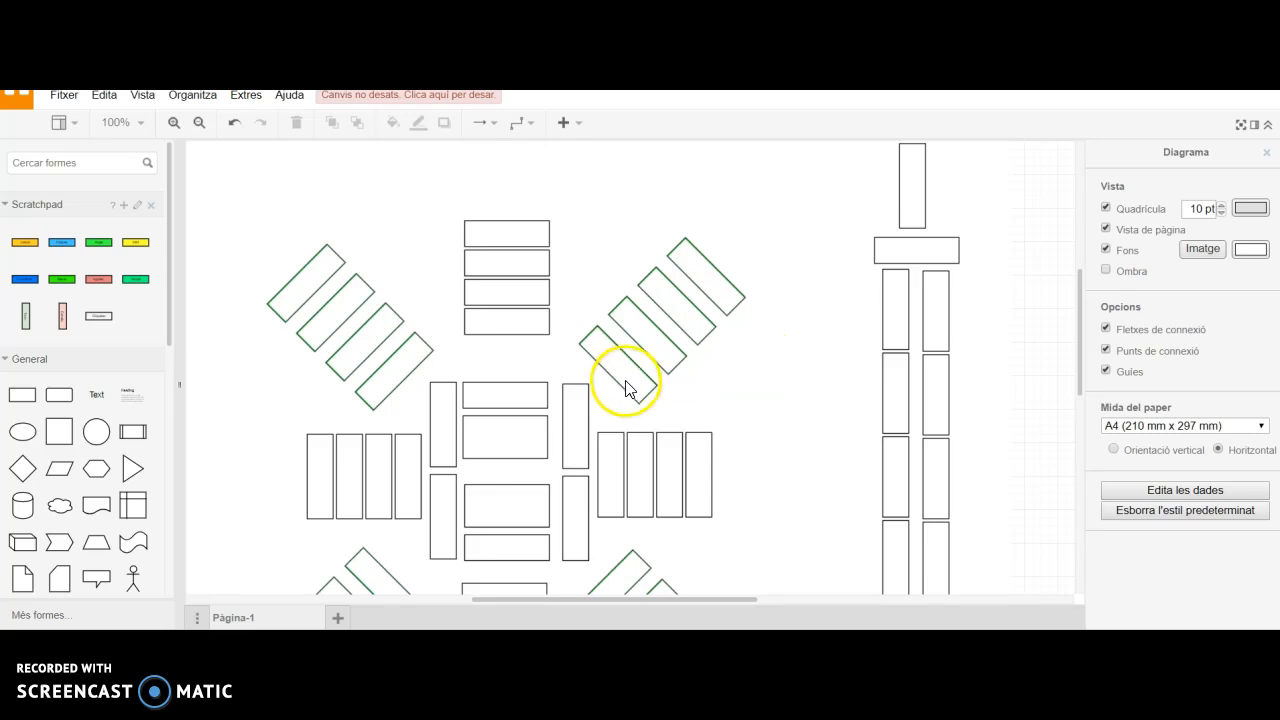
Step: Place a Baixos block from the scratchpad over the upper large central box and enlarge it to fill that box
scroll(625, 390, "down", 3)
scroll(625, 390, "up", 4)
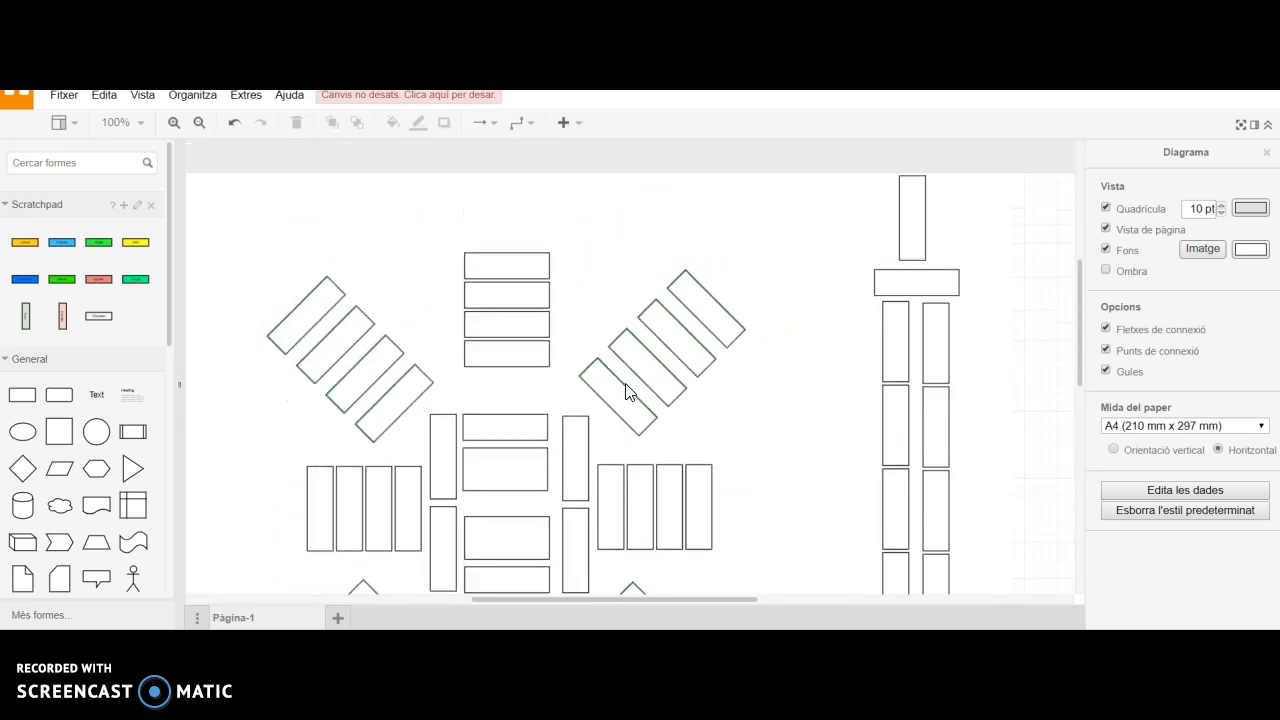
scroll(627, 392, "down", 2)
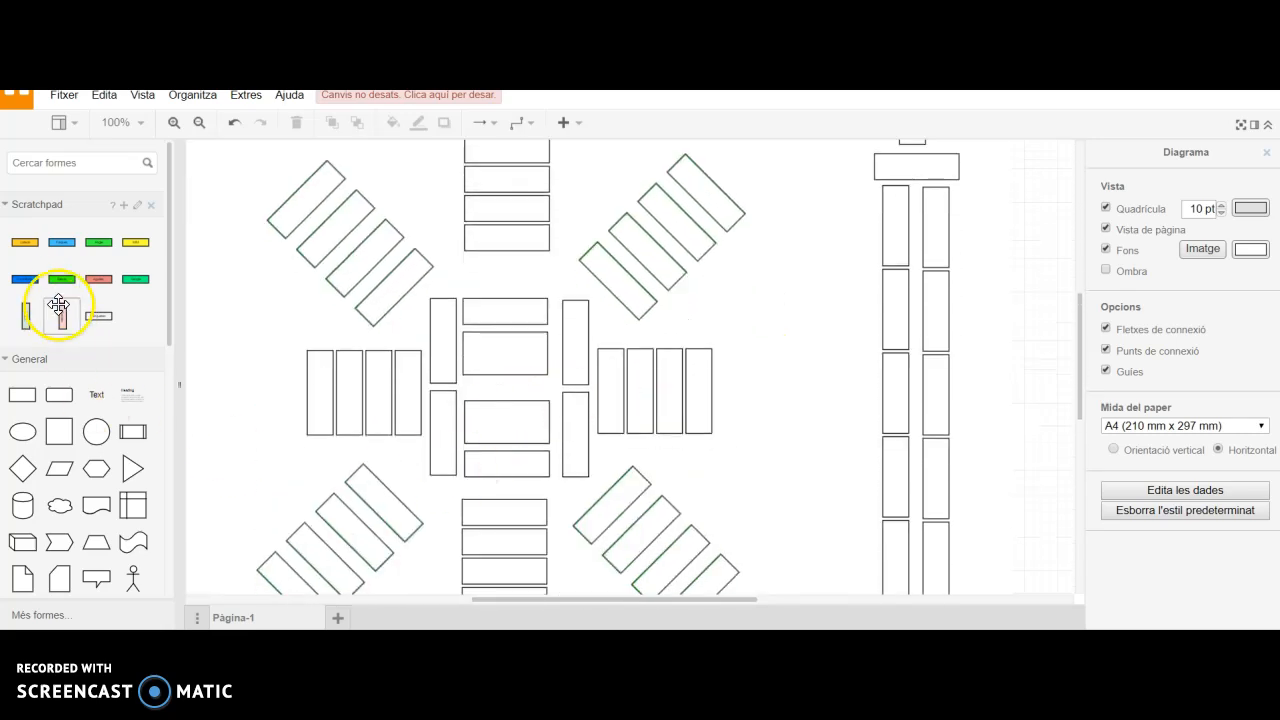
mouse_move(60, 284)
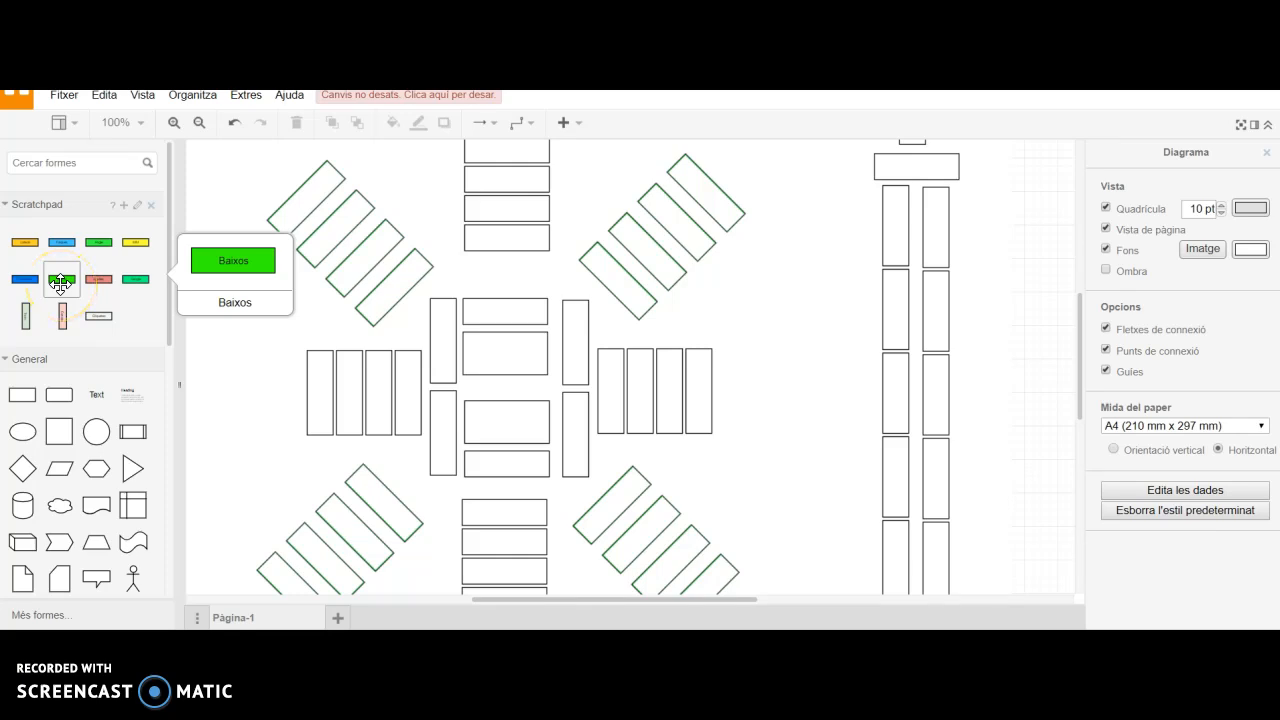
left_click(60, 284)
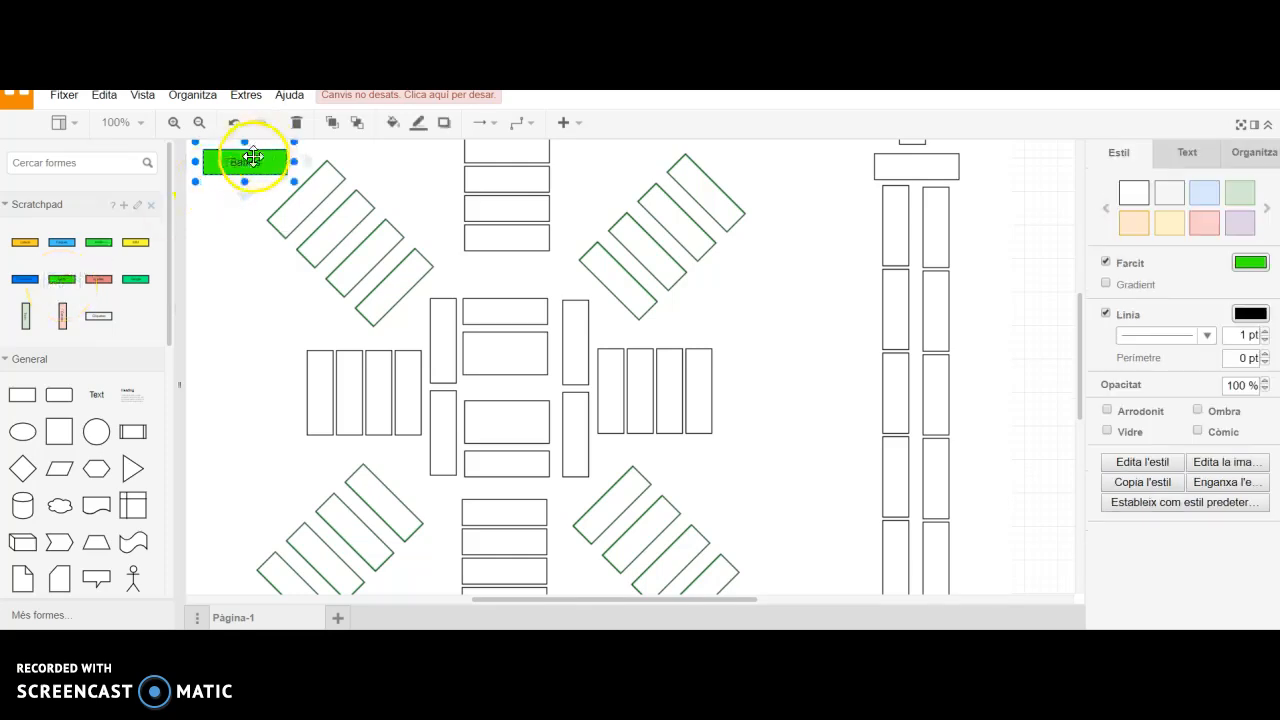
left_click_drag(240, 161, 560, 386)
left_click(563, 366)
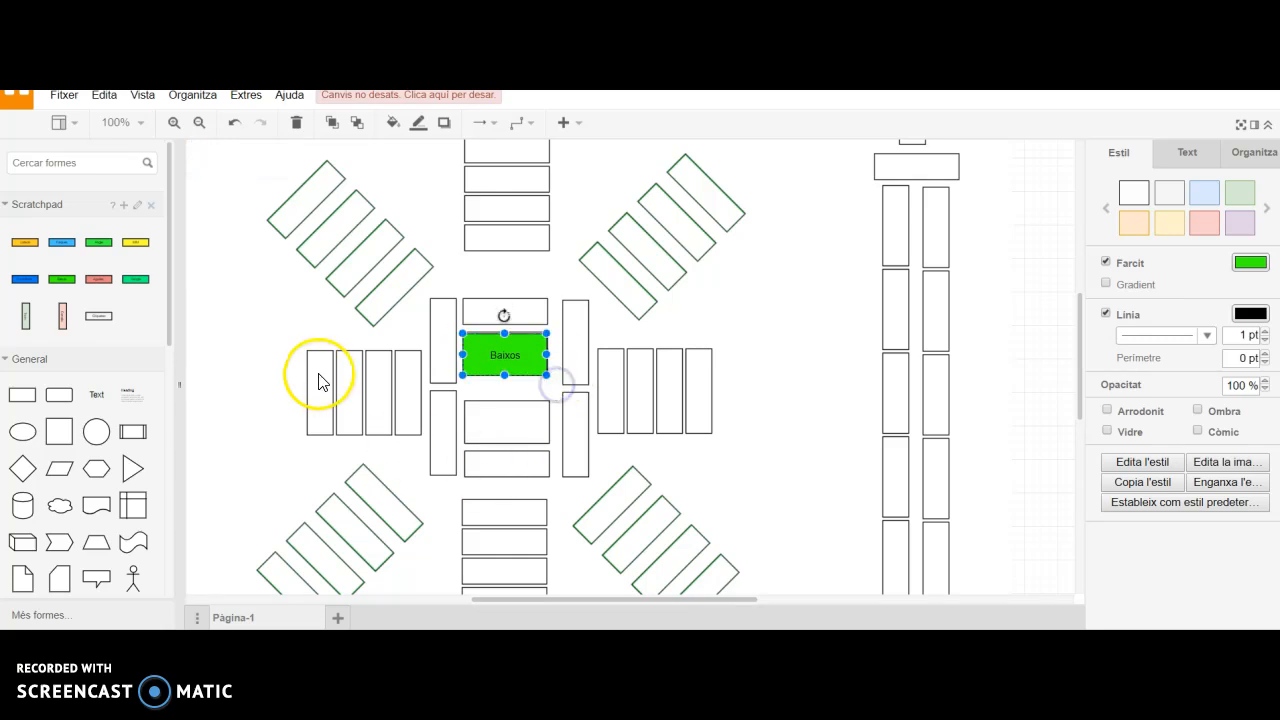
Step: Duplicate the Baixos block and fit the copy over the lower large central box
right_click(507, 349)
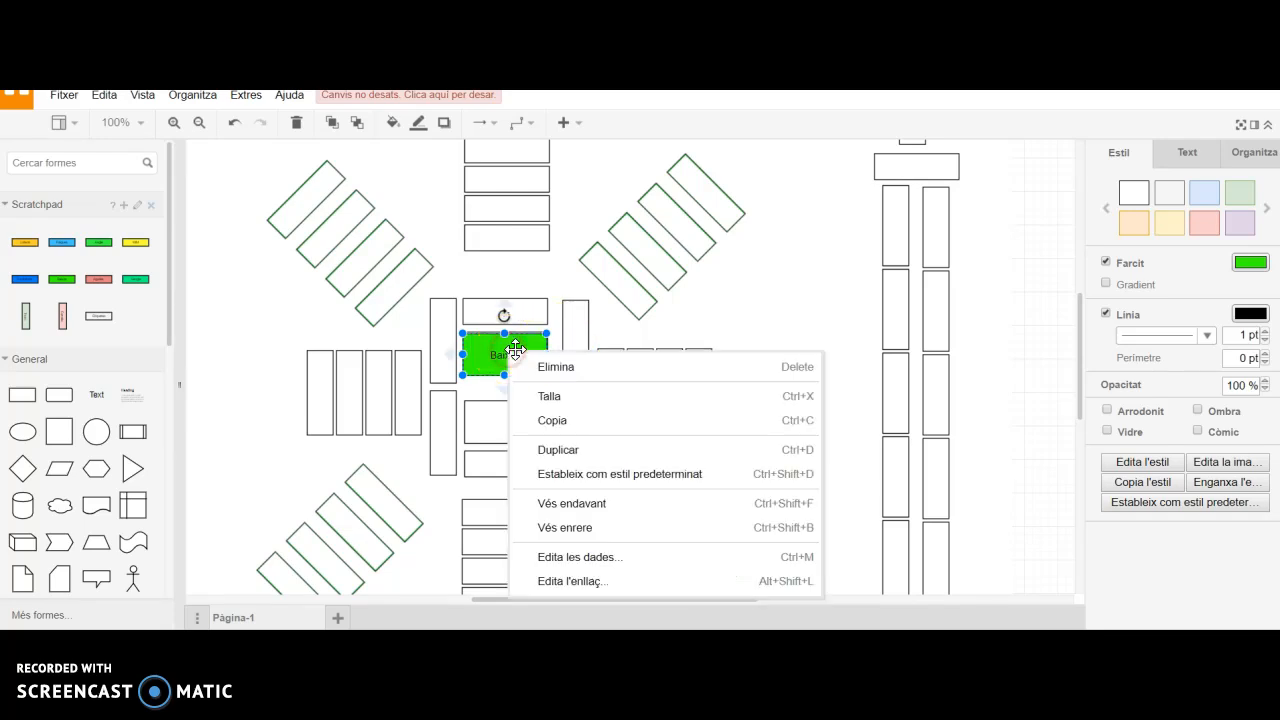
left_click(560, 448)
left_click_drag(524, 364, 525, 412)
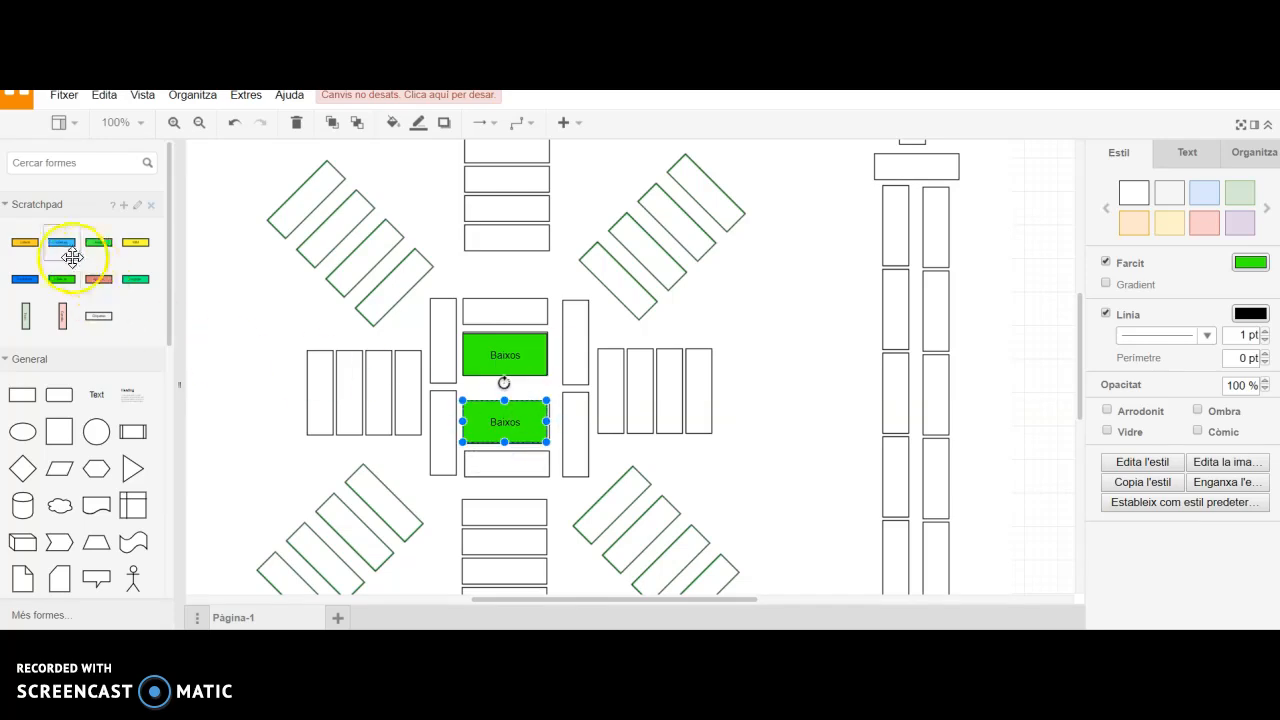
Step: Place an Agulles block over the box below the lower Baixos and a duplicate over the box above the upper Baixos
mouse_move(51, 250)
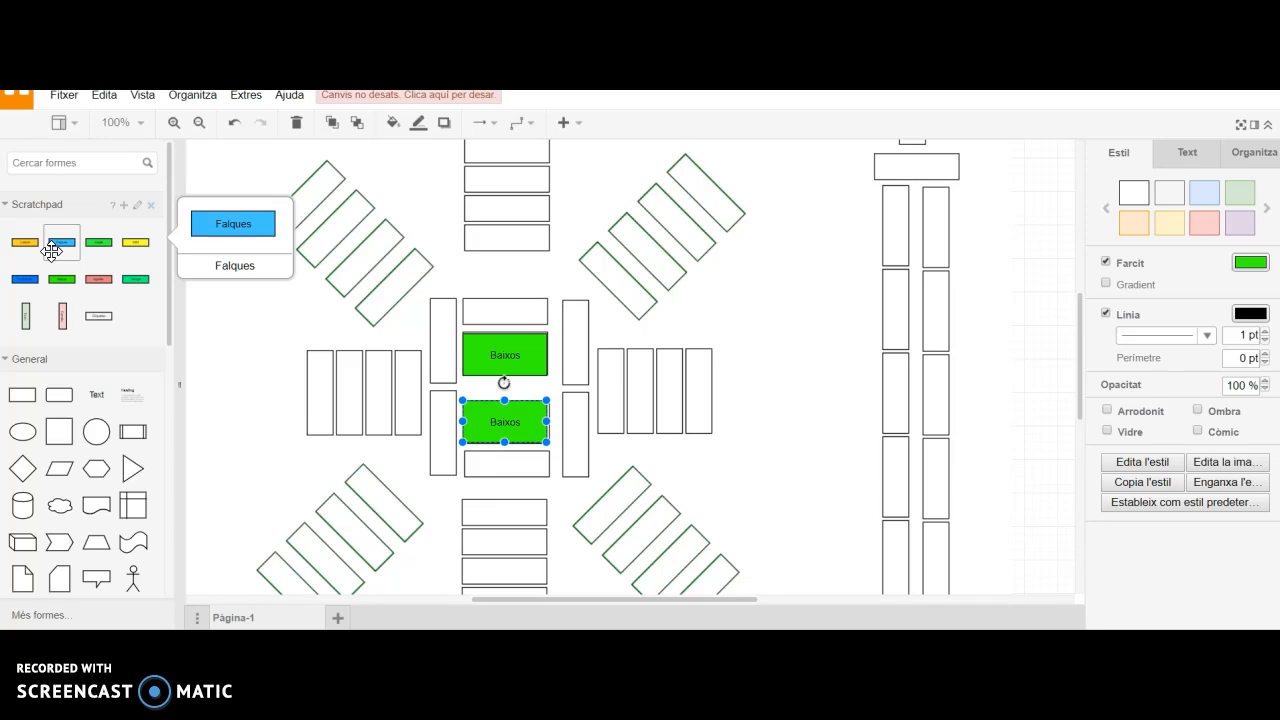
left_click(98, 279)
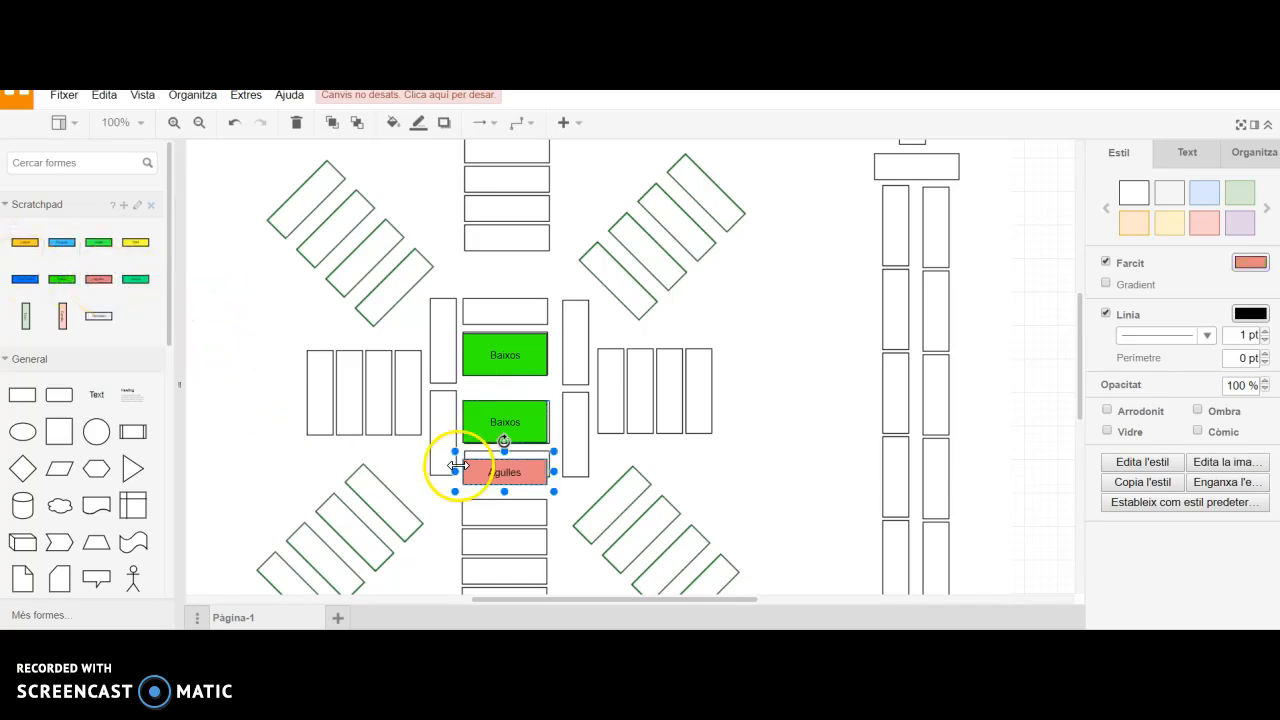
left_click_drag(506, 466, 510, 462)
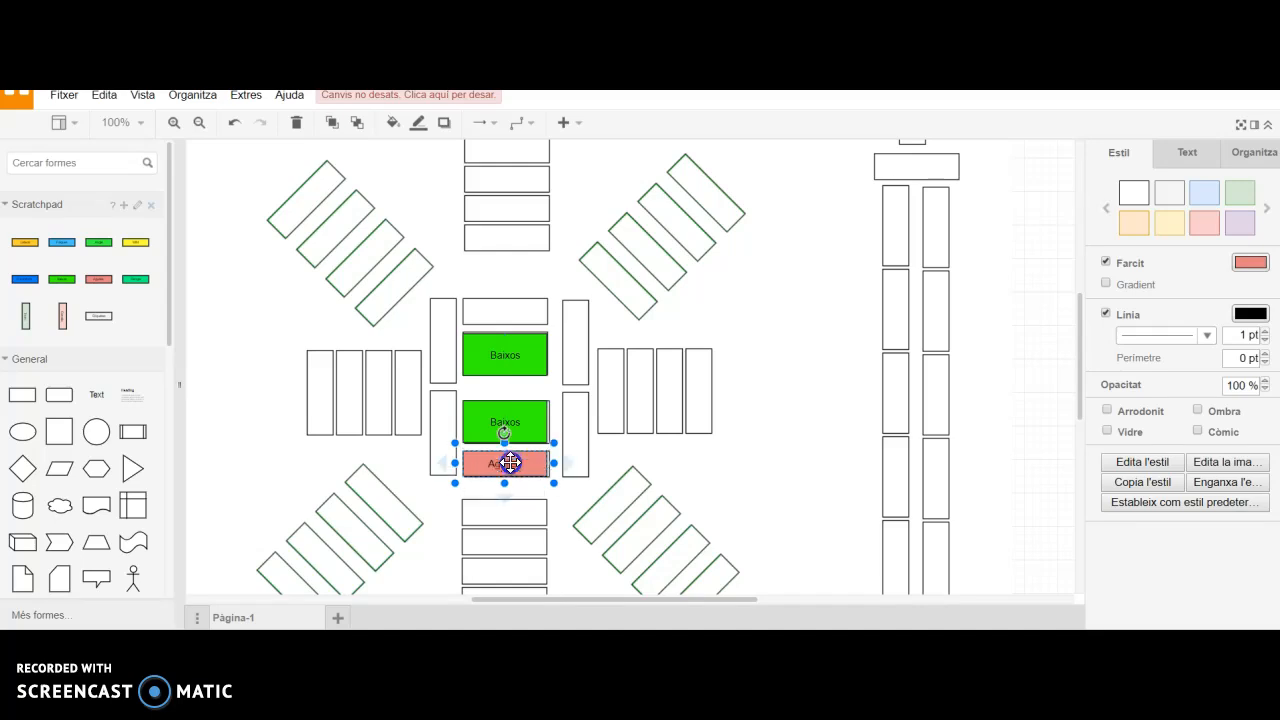
right_click(510, 462)
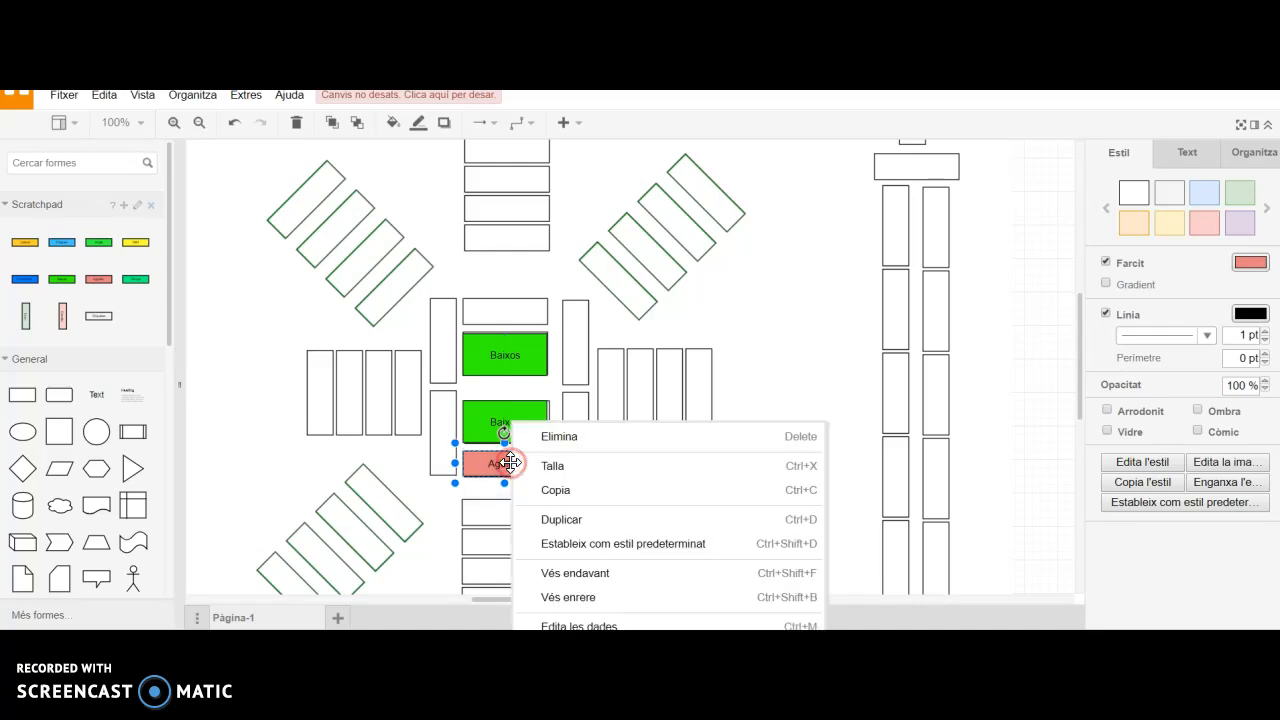
left_click(566, 522)
left_click_drag(531, 466, 537, 310)
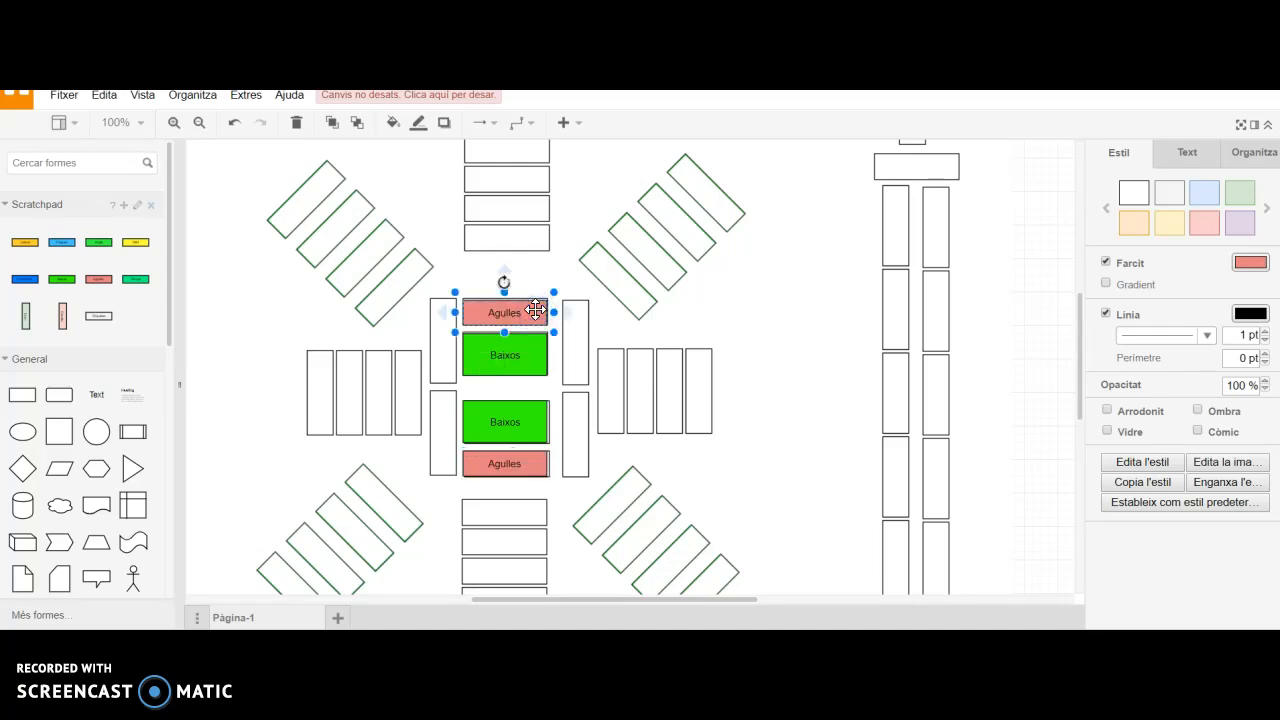
Step: Place a Contraforts block rotated -90° over the upper vertical box left of the Baixos blocks and a duplicate over the box below it
left_click(25, 279)
left_click_drag(498, 503, 446, 361)
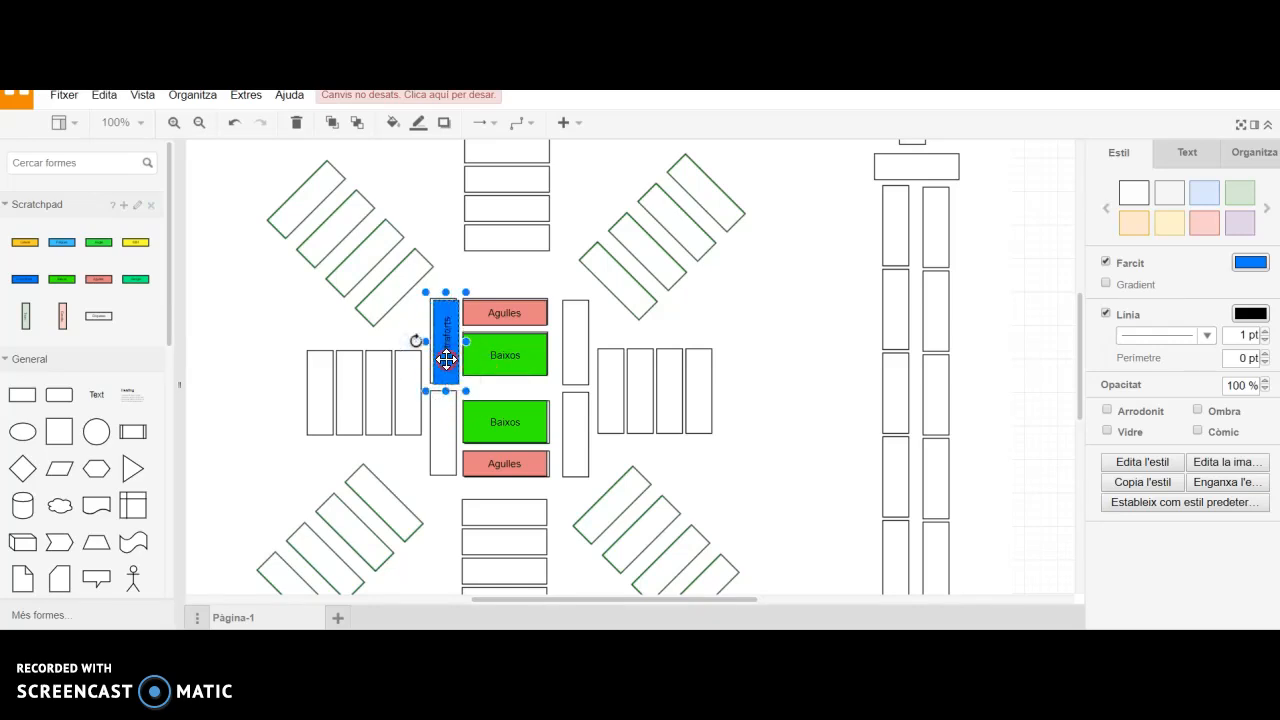
right_click(446, 362)
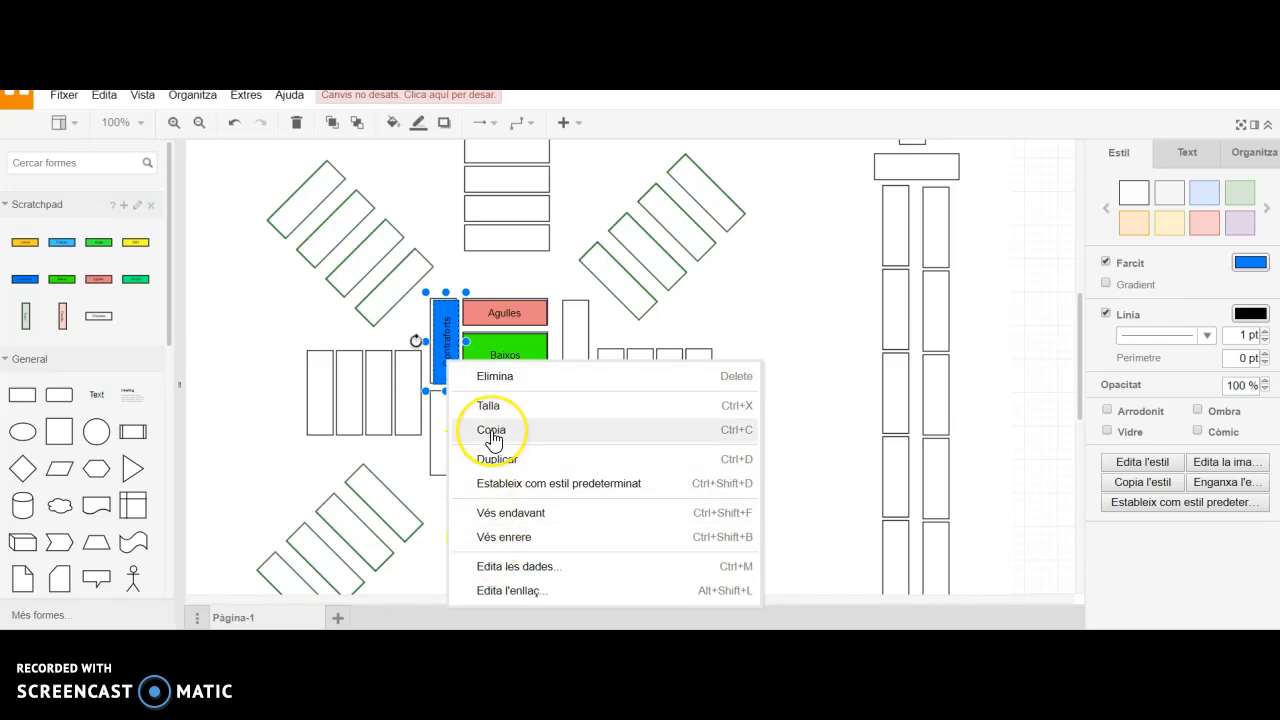
left_click(491, 457)
left_click_drag(446, 357, 446, 438)
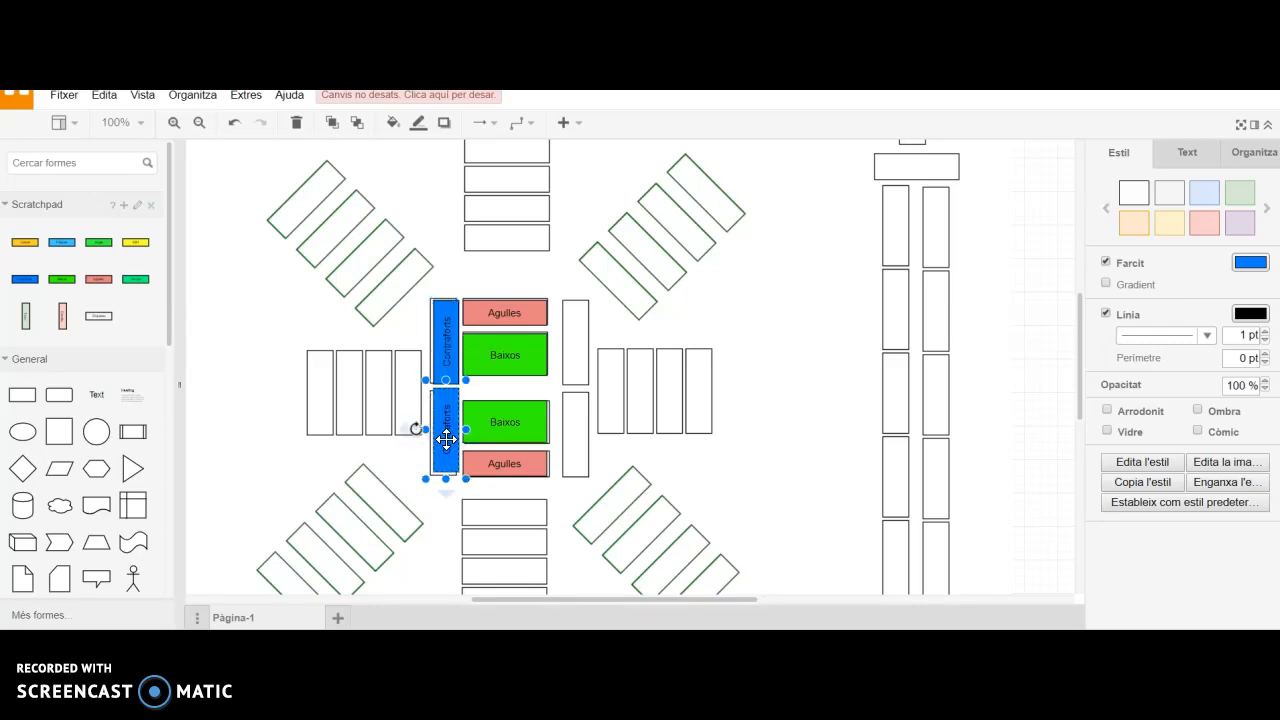
Step: Duplicate the Contraforts block onto the upper vertical box right of the Baixos blocks and set the copy's angle to 90°
right_click(446, 438)
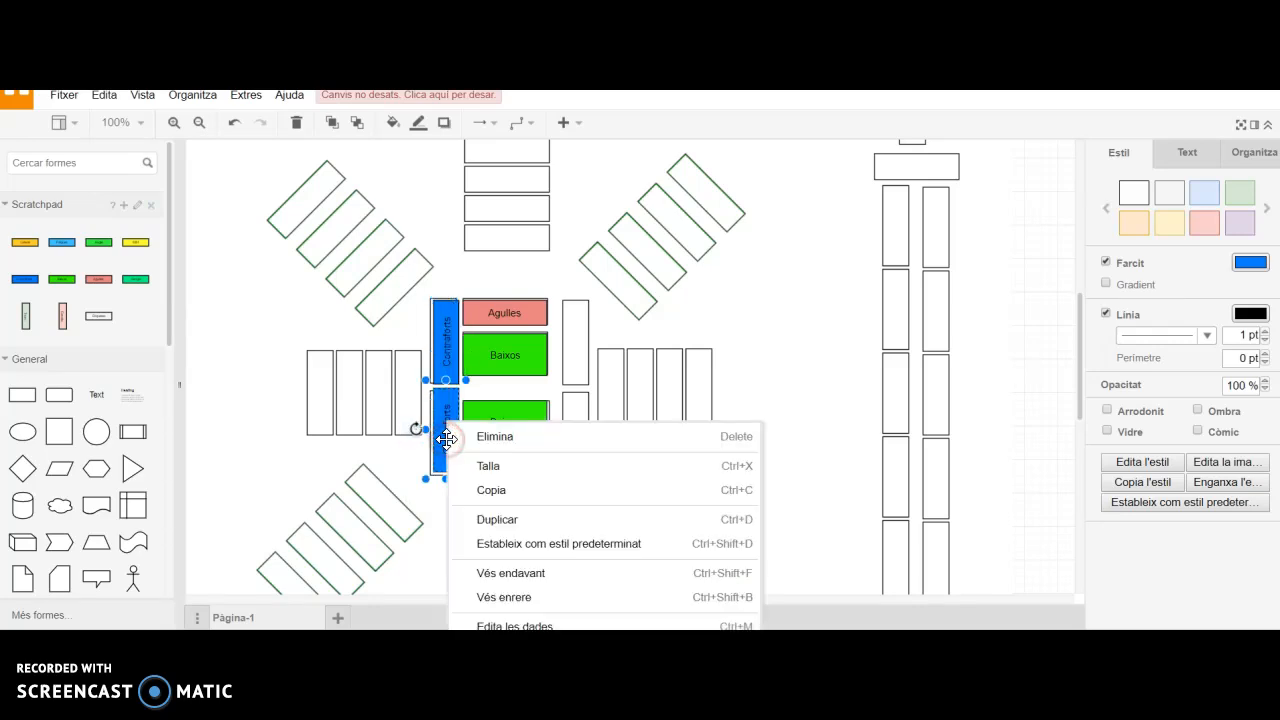
left_click(489, 517)
left_click_drag(449, 429, 574, 338)
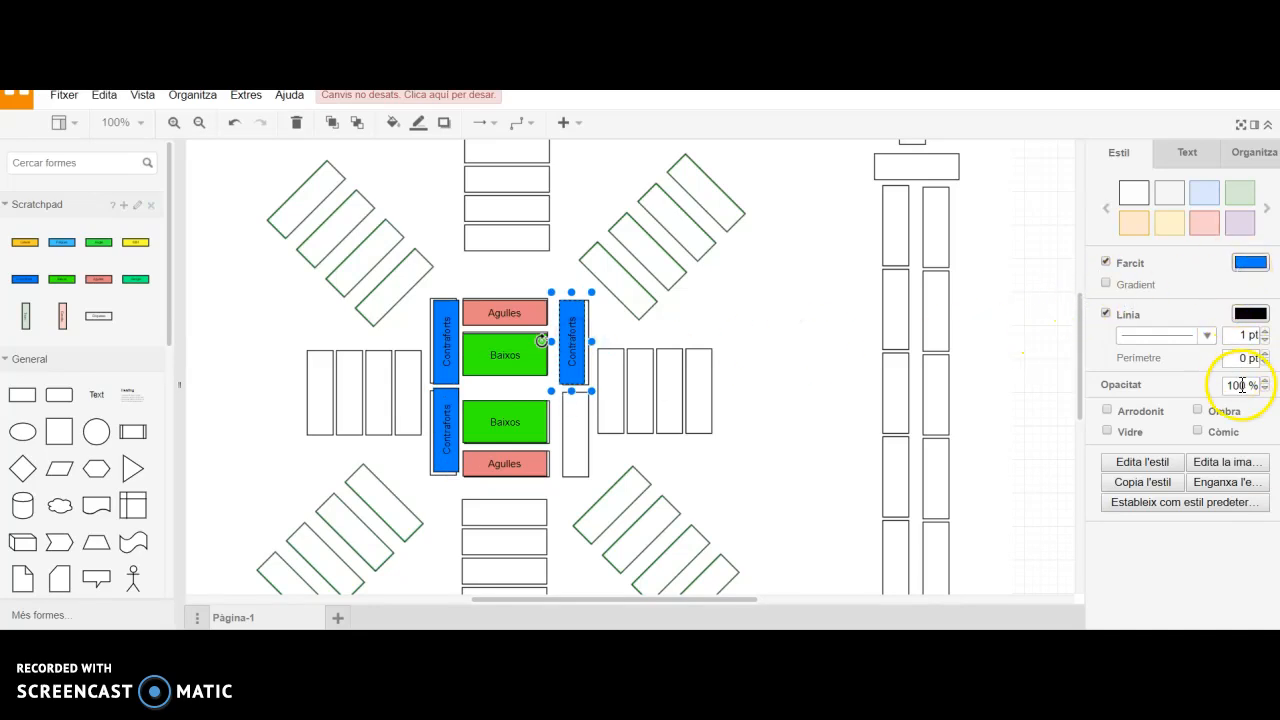
left_click(1252, 155)
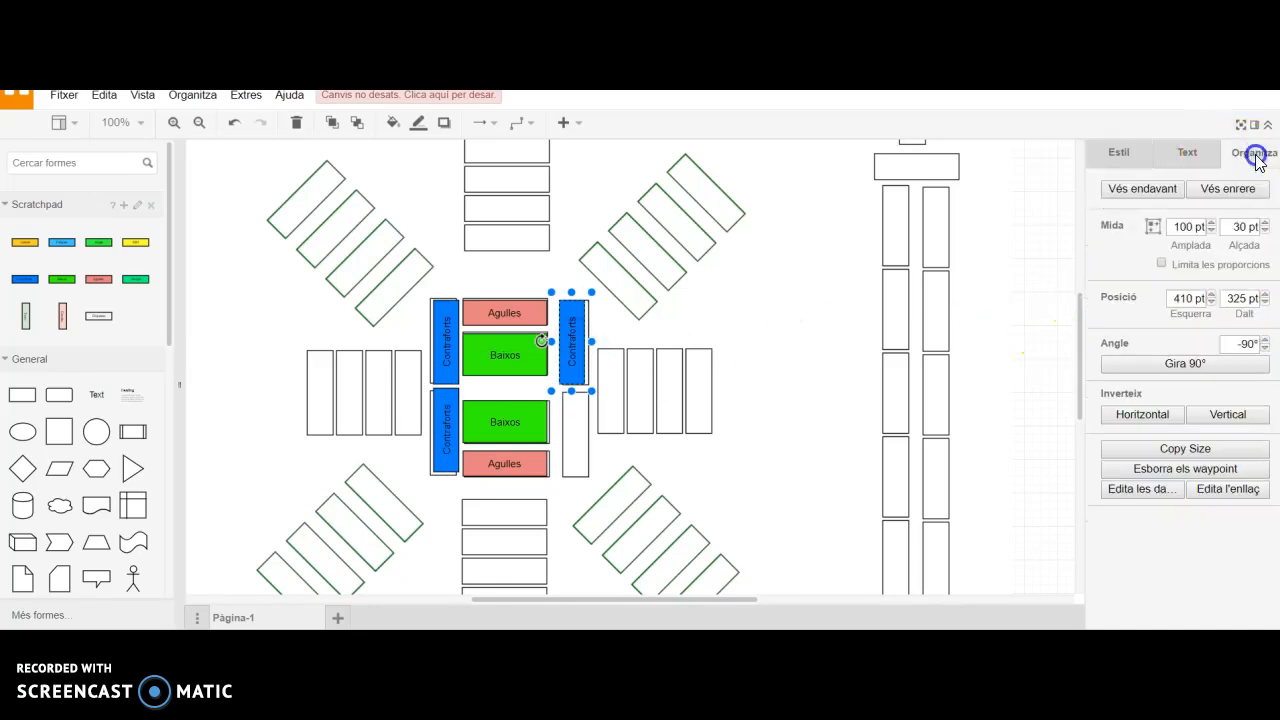
left_click(1243, 343)
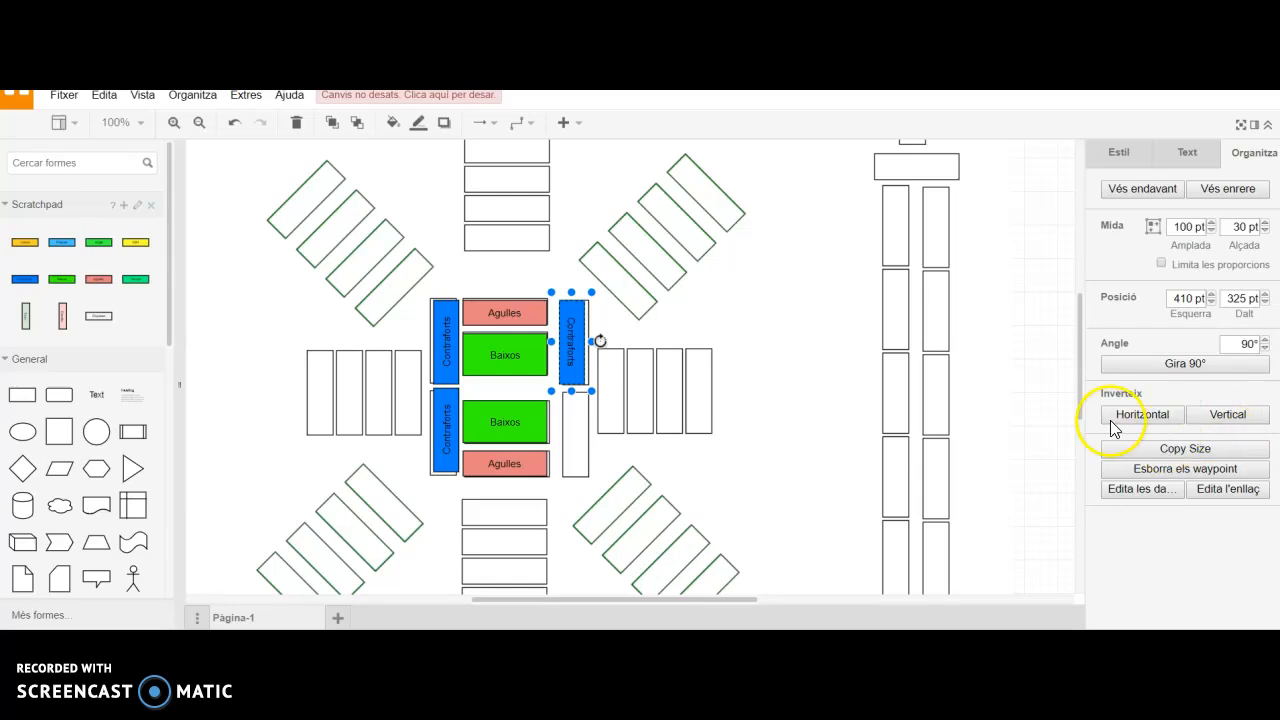
Step: Duplicate the 90° Contraforts block onto the vertical box below it and align both copies vertically
right_click(575, 318)
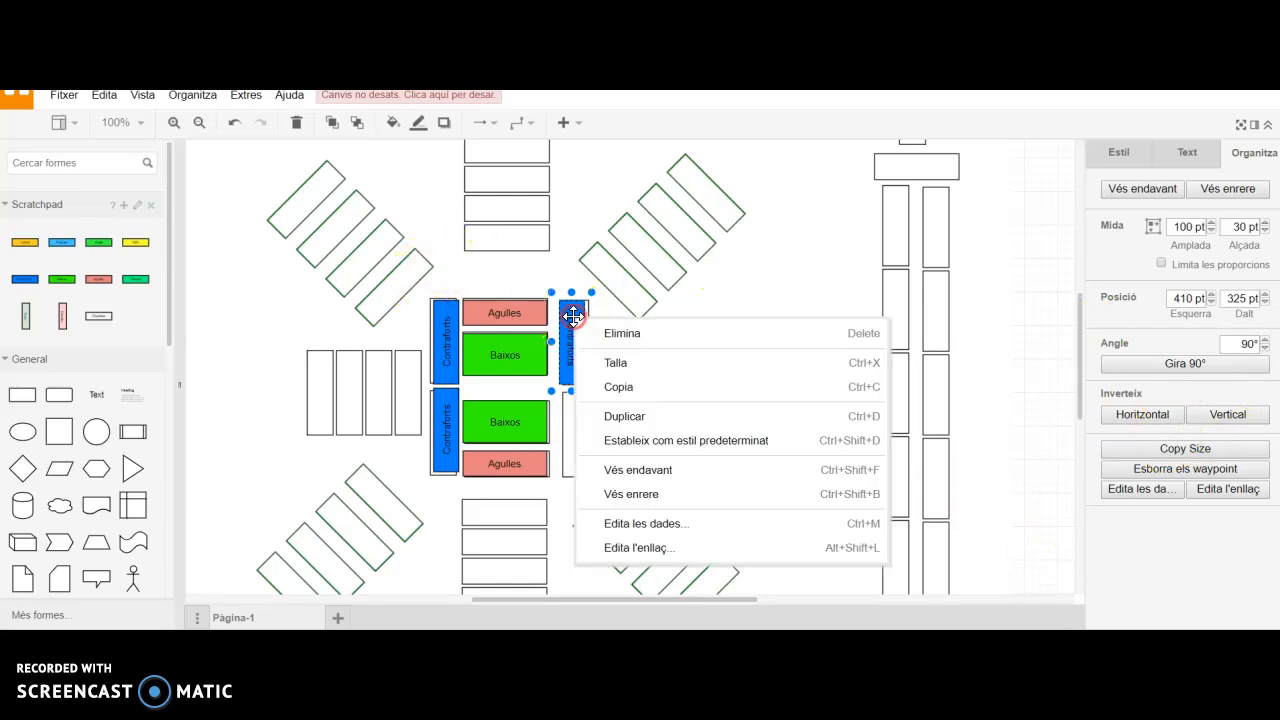
left_click(612, 418)
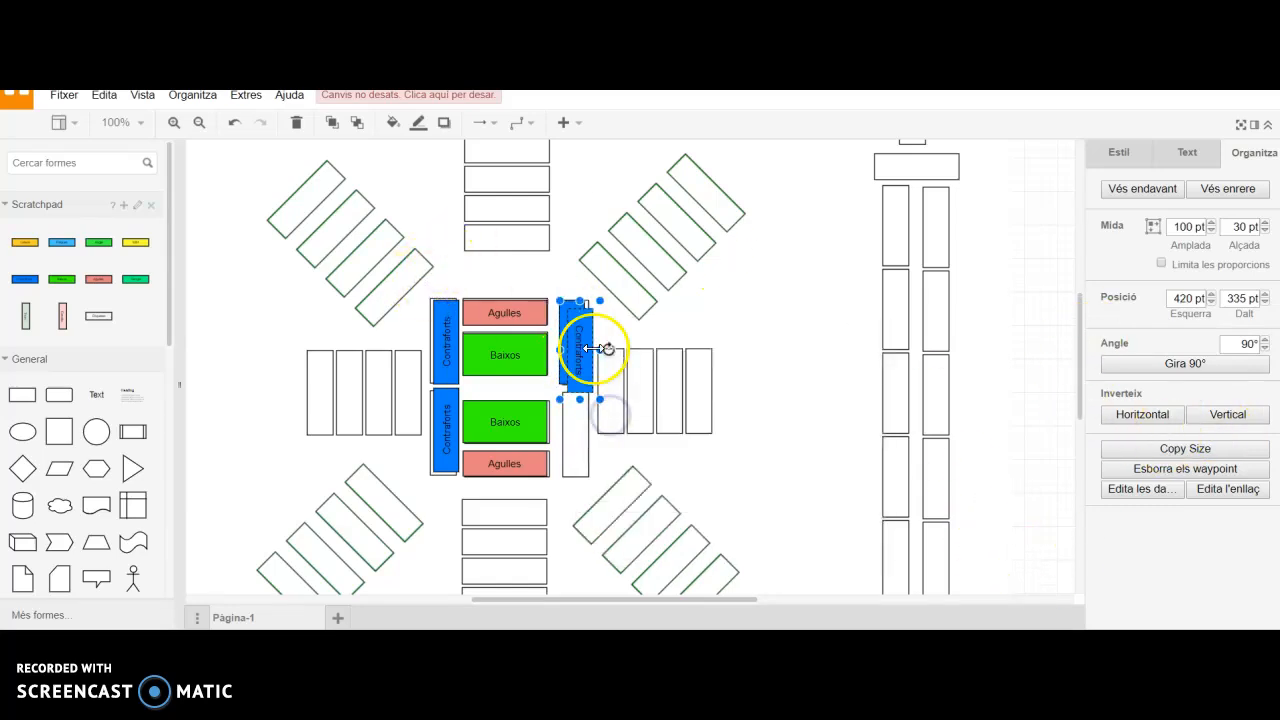
left_click_drag(583, 318, 578, 412)
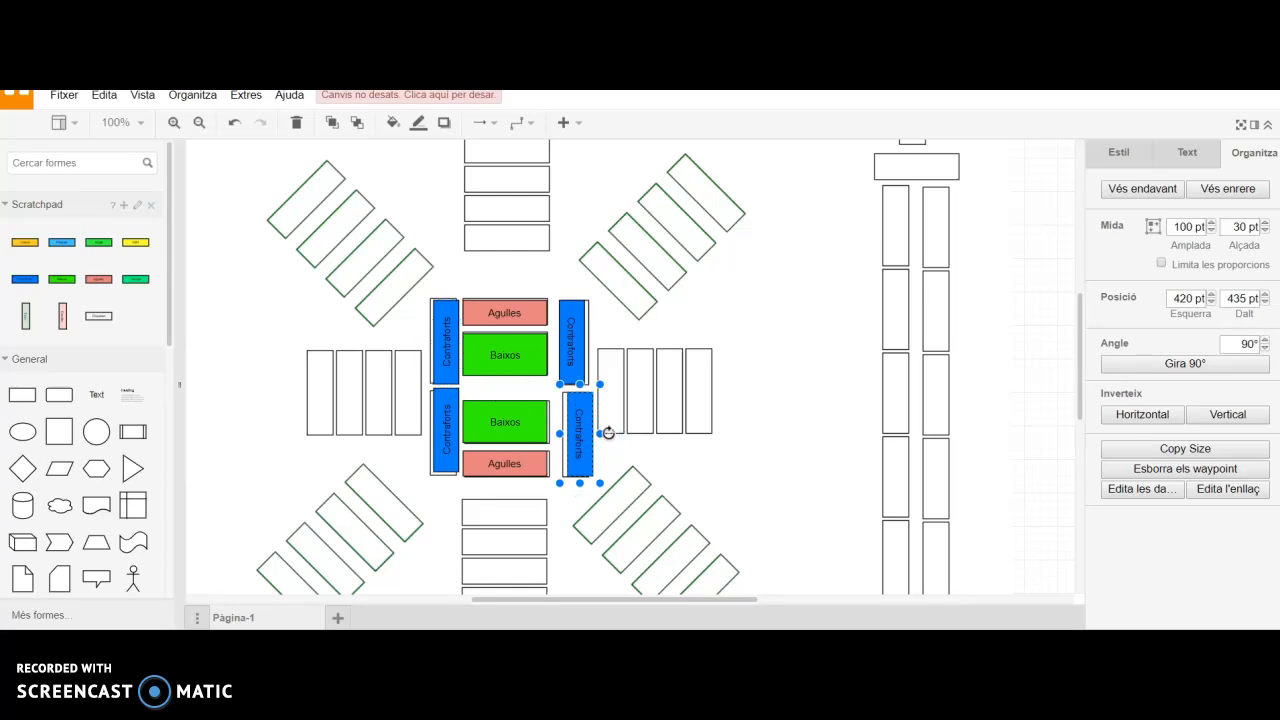
scroll(983, 360, "down", 1)
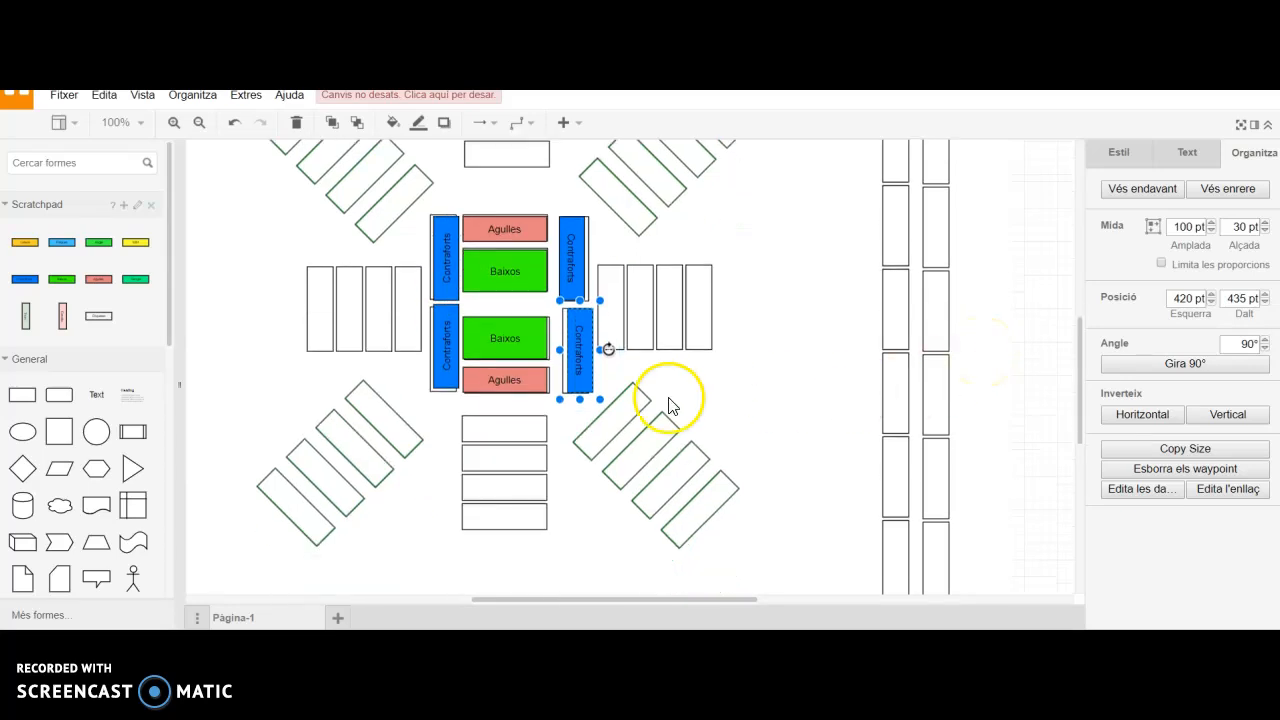
left_click_drag(575, 322, 572, 323)
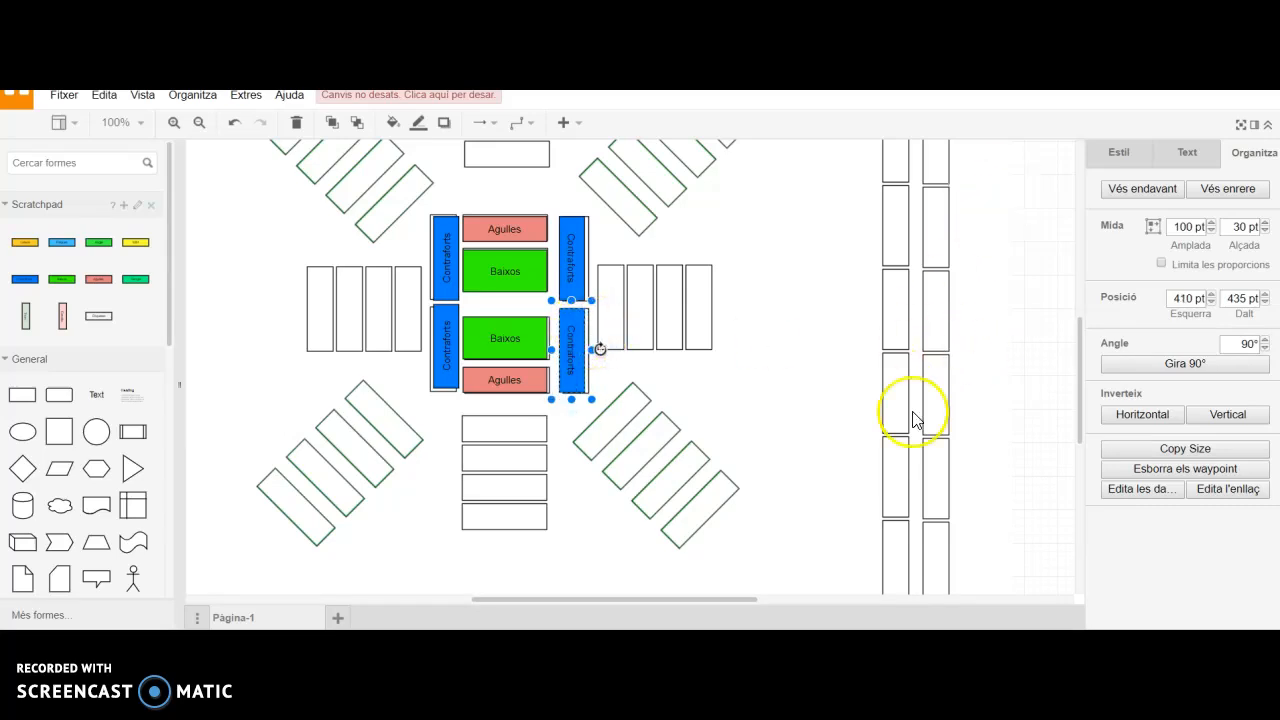
Step: Place an Etiquetes block from the scratchpad over the TRONC A label and change its text to "Tronc"
scroll(895, 525, "down", 2)
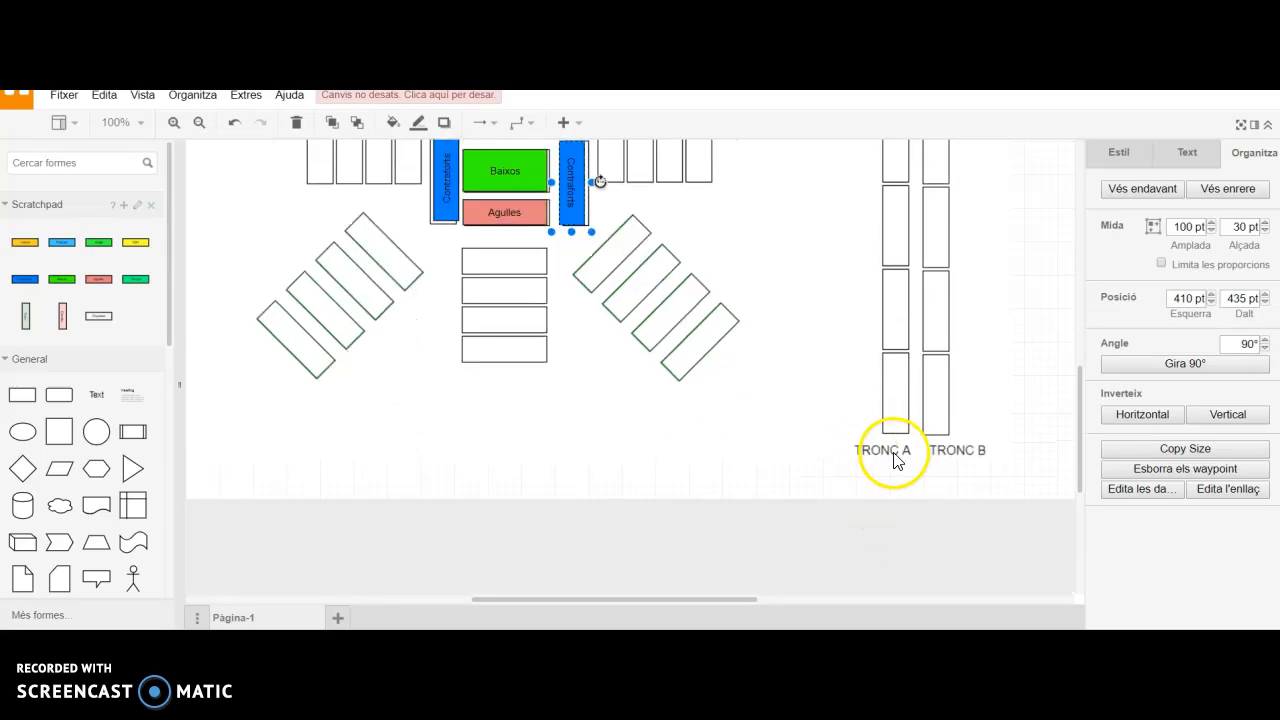
mouse_move(99, 316)
left_click_drag(99, 316, 838, 445)
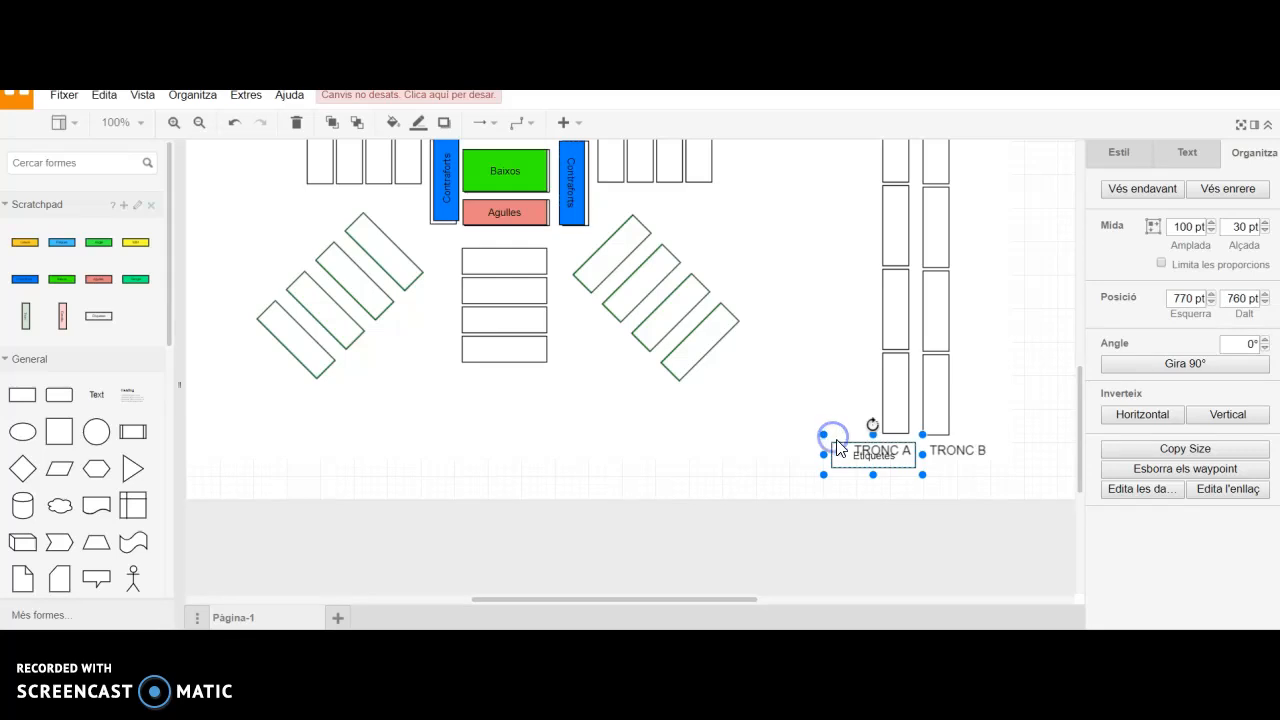
double_click(888, 452)
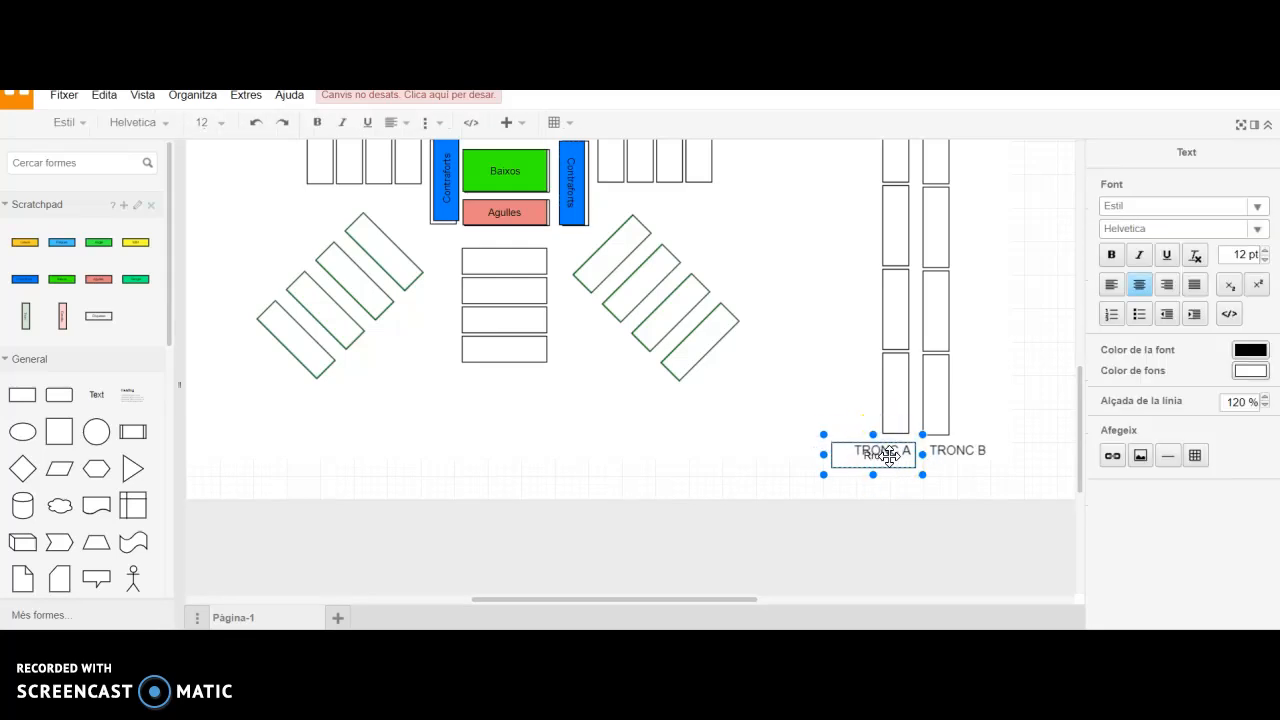
left_click(896, 288)
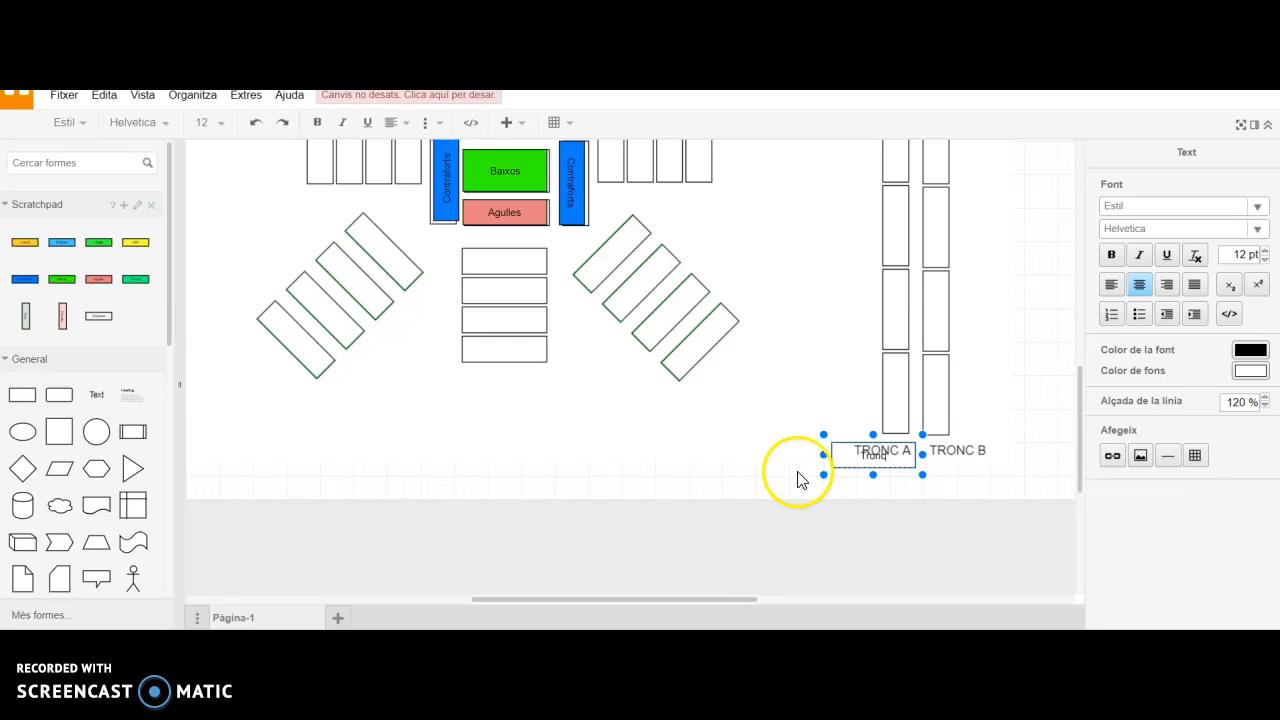
left_click(766, 449)
Step: Duplicate the Tronc label block over the TRONC B label and nudge the copy up to 760 pt, level with the original
right_click(887, 459)
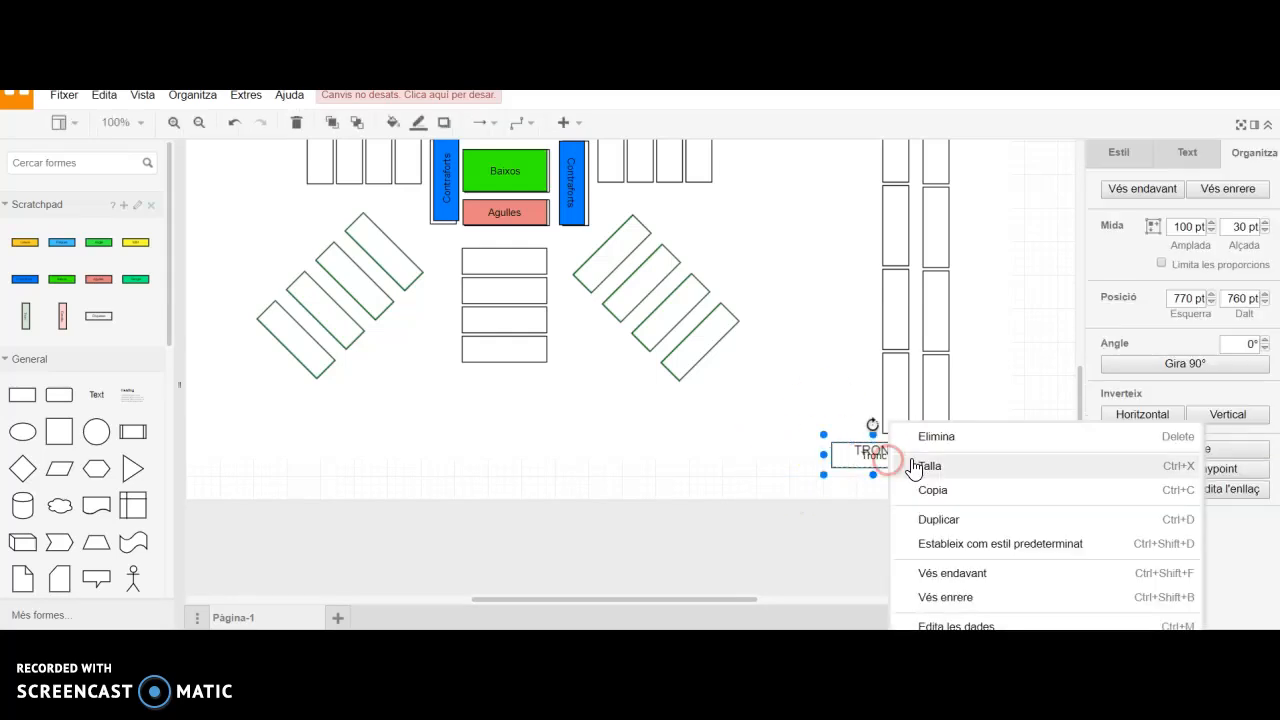
left_click(944, 516)
left_click_drag(871, 457, 957, 464)
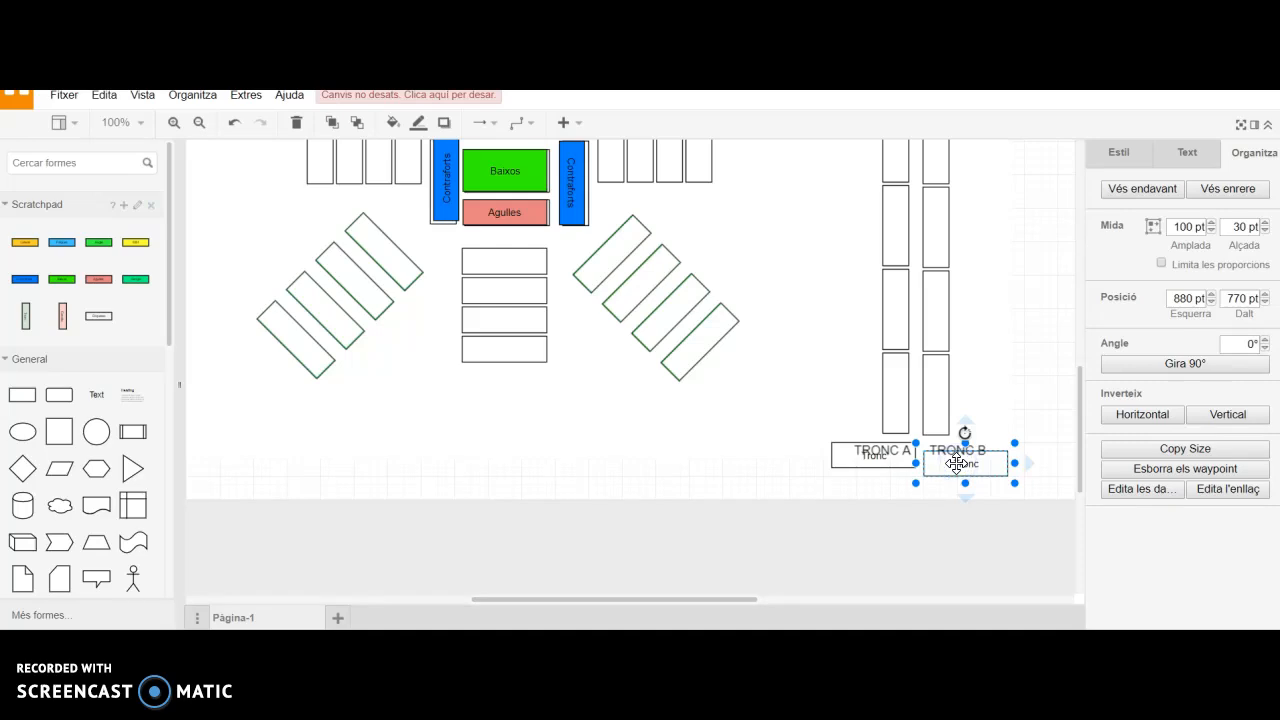
key("Up")
key("Up")
key("Up")
key("Up")
key("Up")
key("Up")
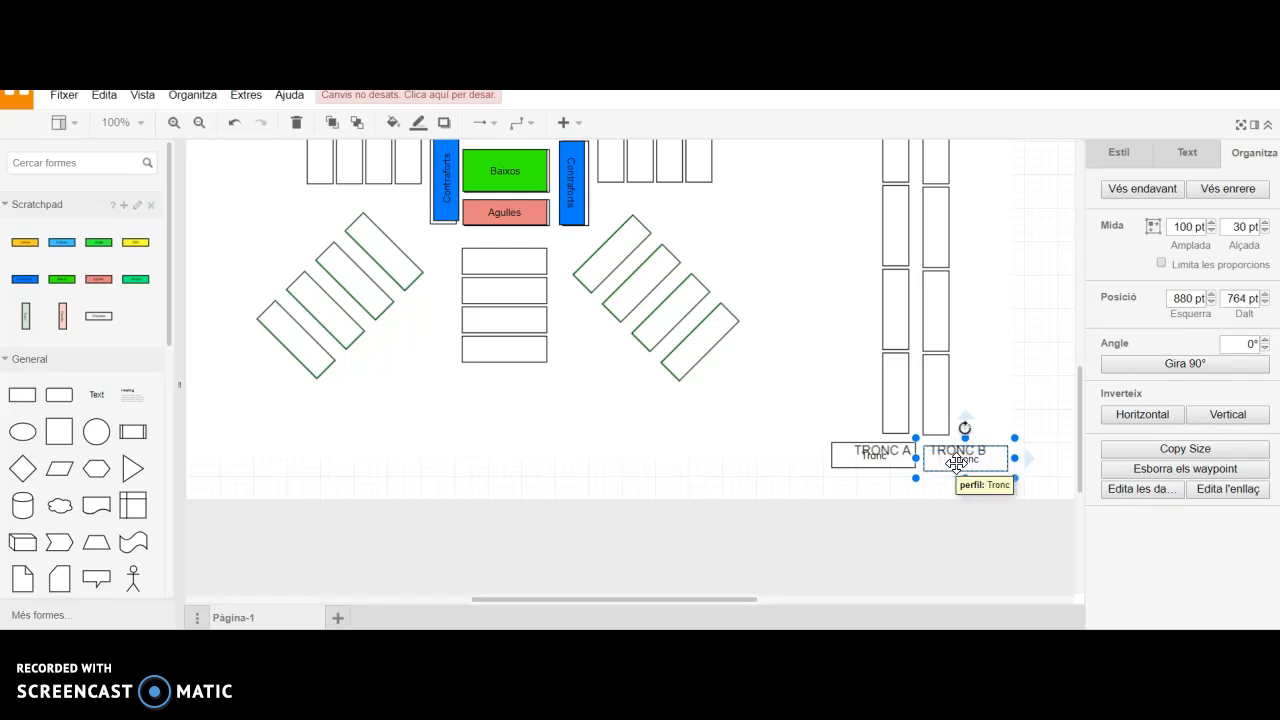
key("Up")
key("Up")
key("Up")
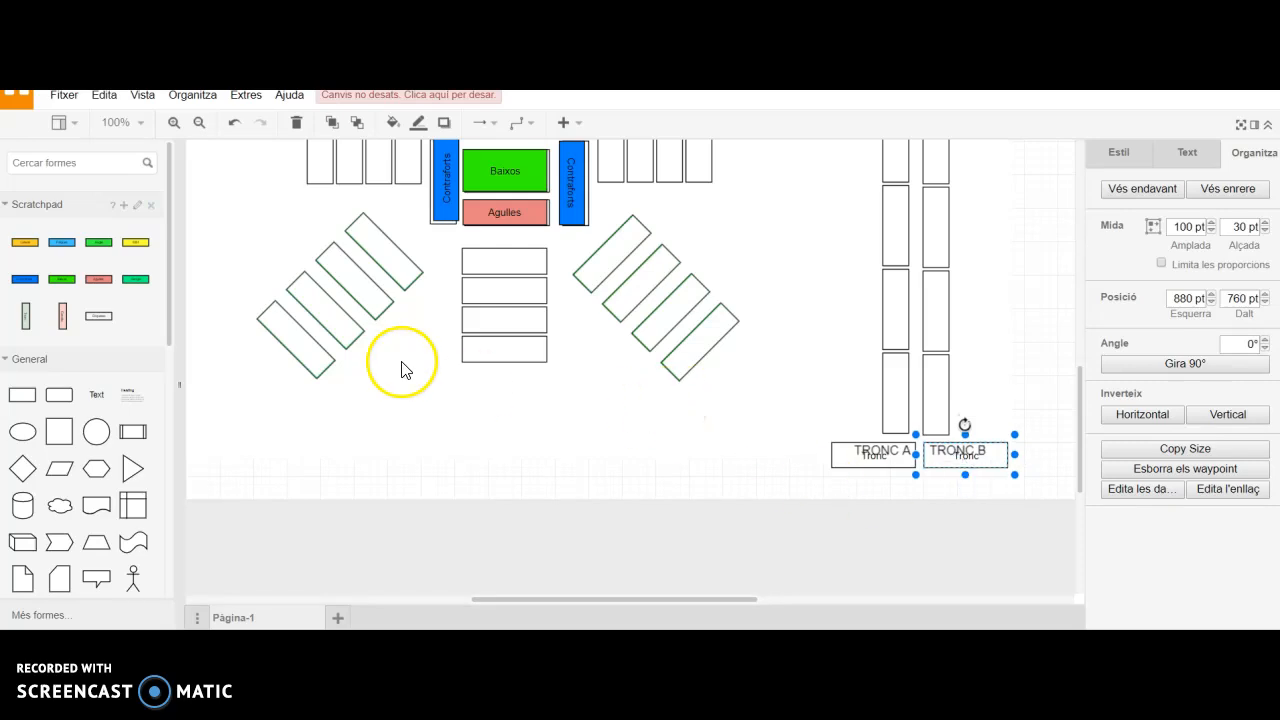
Step: Place a vertical Tronc block from the scratchpad over the bottom box of the TRONC B column
scroll(630, 370, "up", 1)
left_click_drag(30, 316, 932, 456)
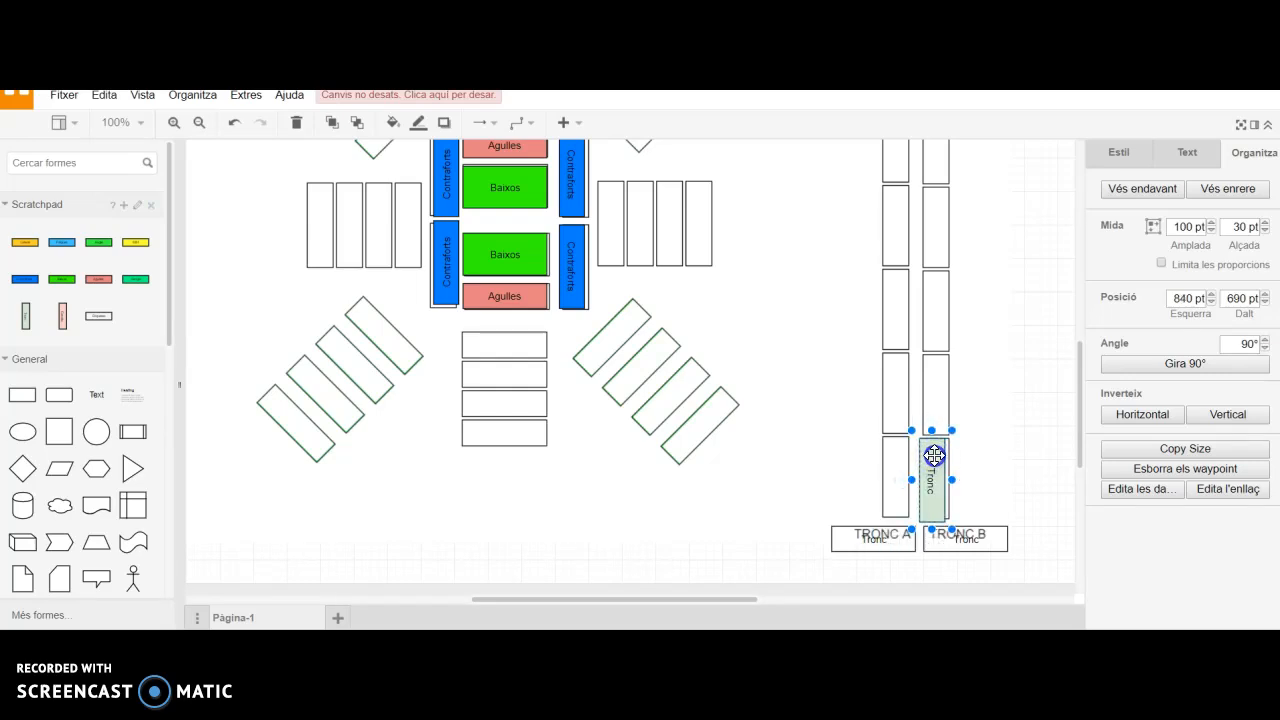
left_click_drag(933, 456, 937, 456)
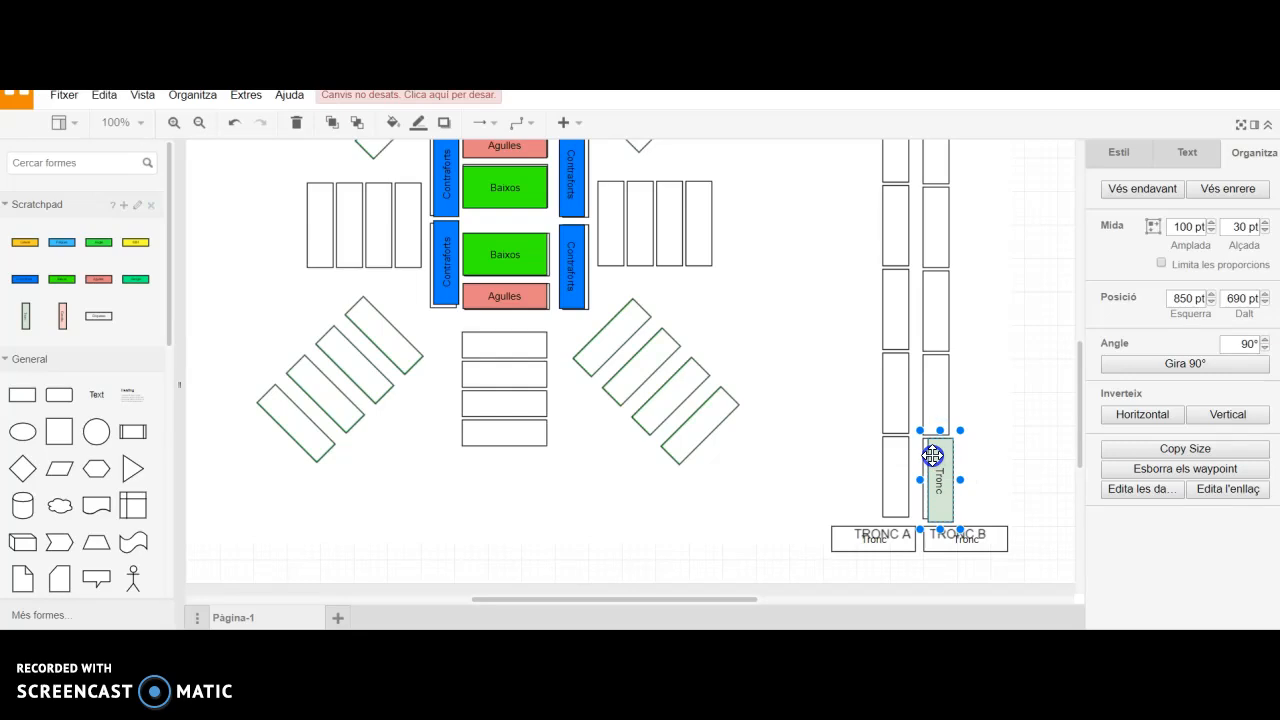
Step: Duplicate the vertical Tronc block of the TRONC B column onto the bottom box of the TRONC A column
right_click(932, 456)
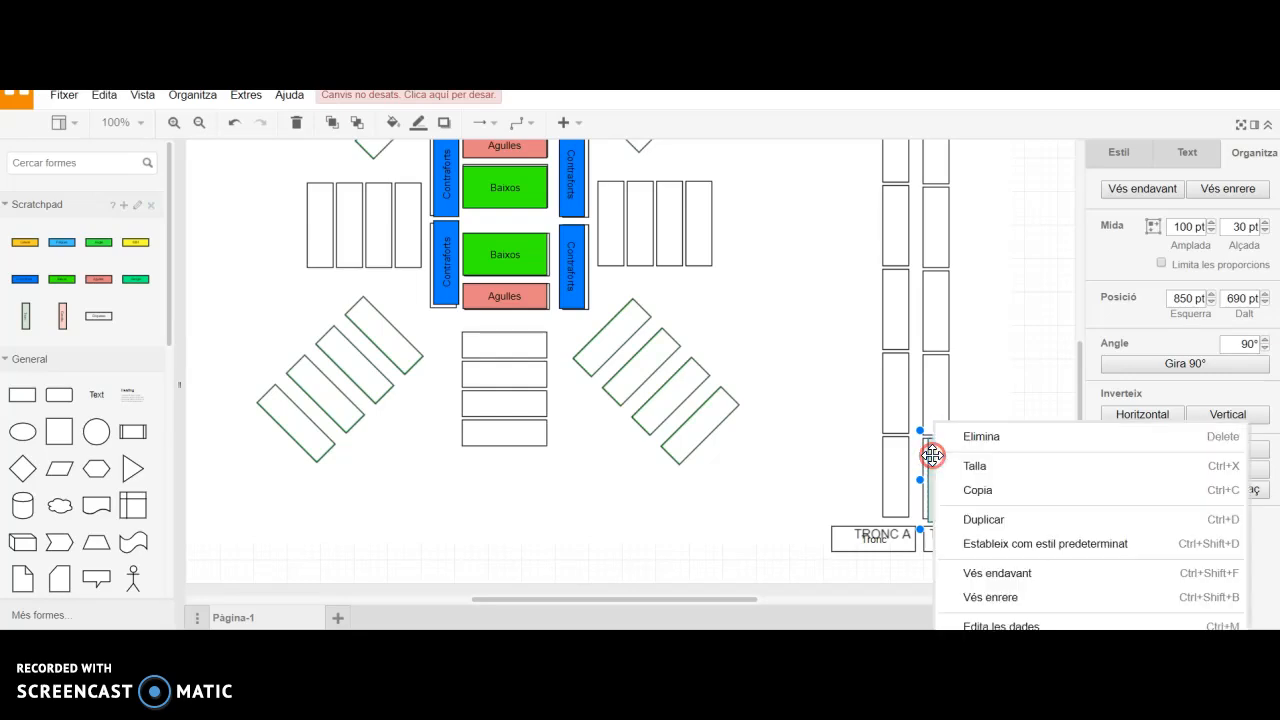
left_click(978, 518)
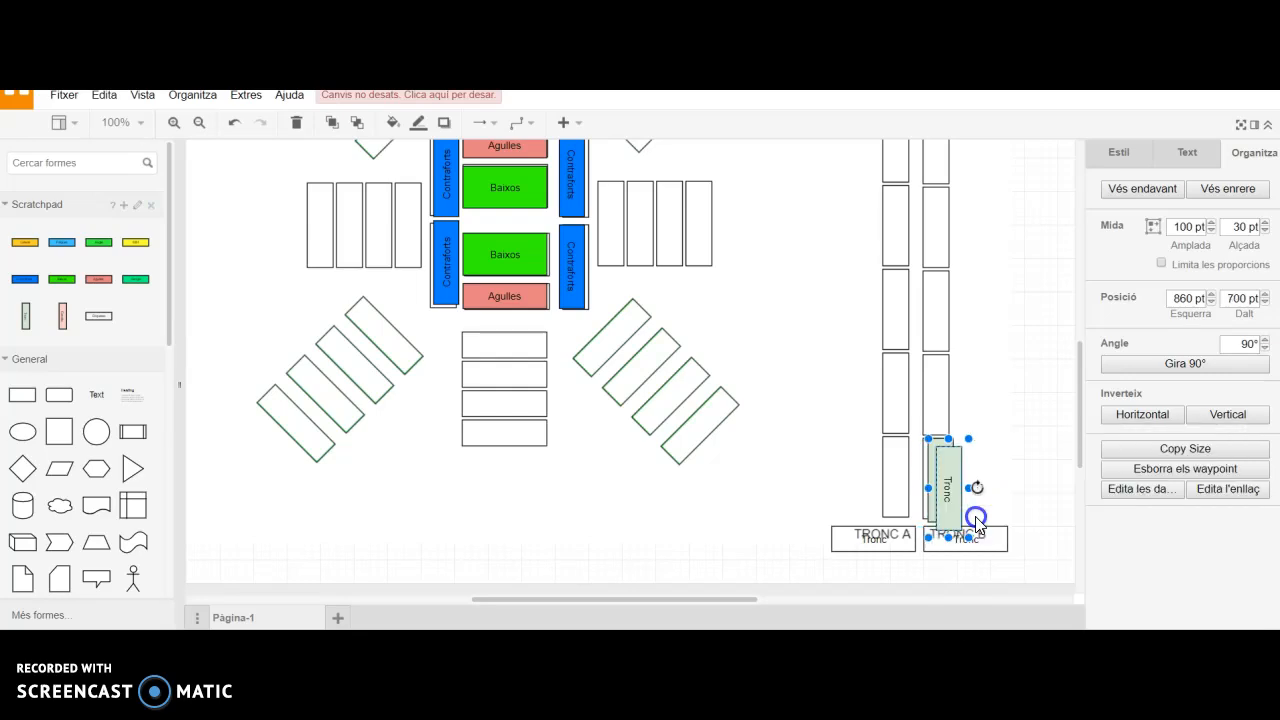
left_click_drag(960, 490, 902, 471)
Step: Duplicate the Tronc block three times up the TRONC B column, placing the copies over the next boxes at 590, 485 and 380 pt from the top
left_click(943, 457)
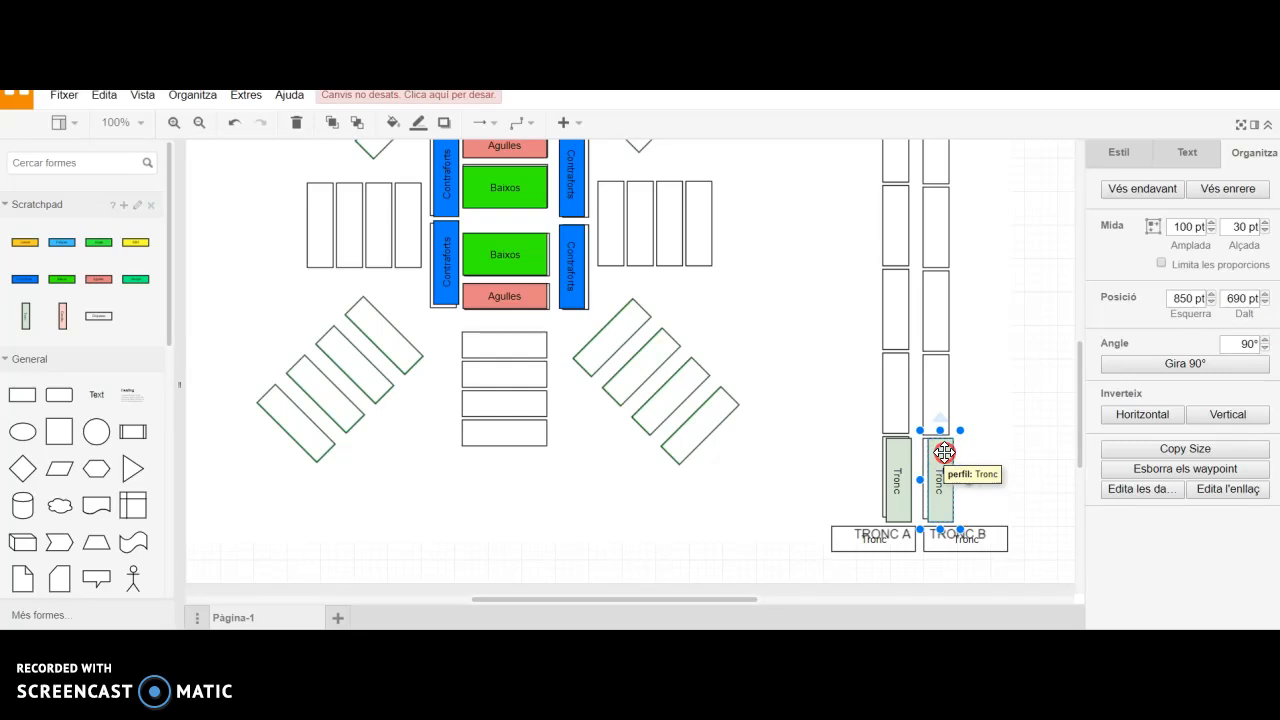
right_click(944, 453)
left_click(980, 517)
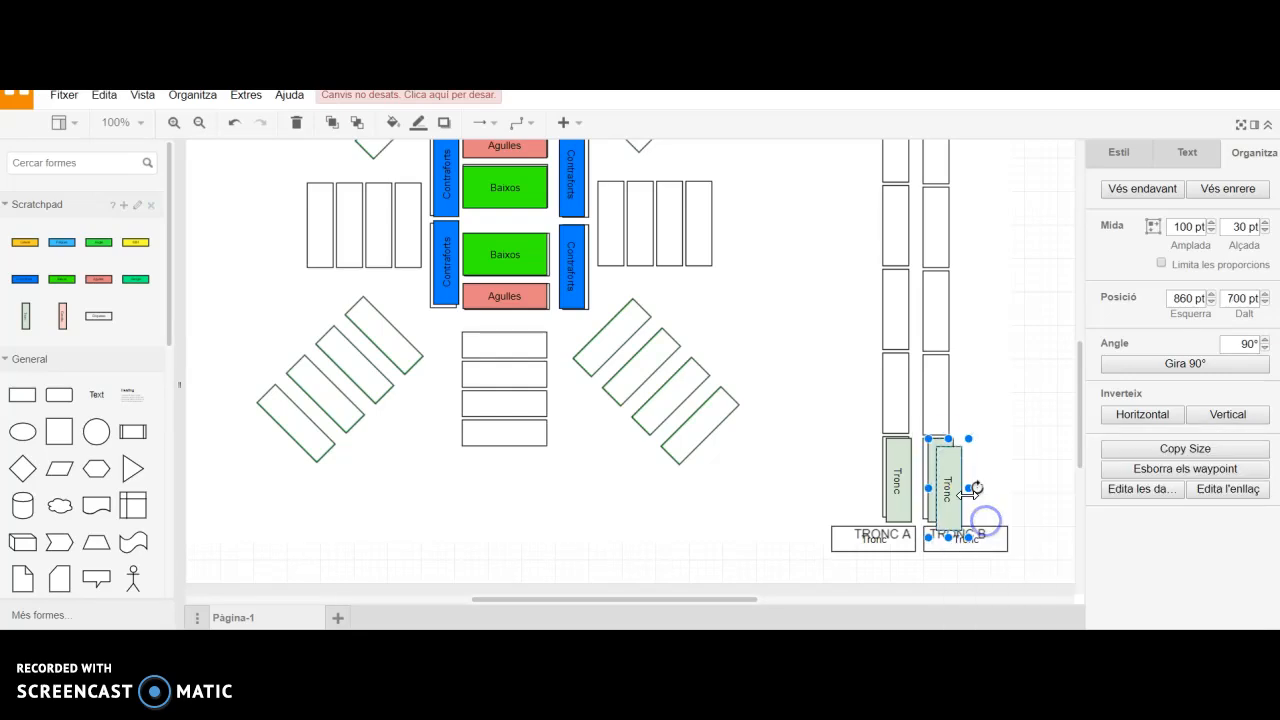
left_click_drag(951, 471, 940, 377)
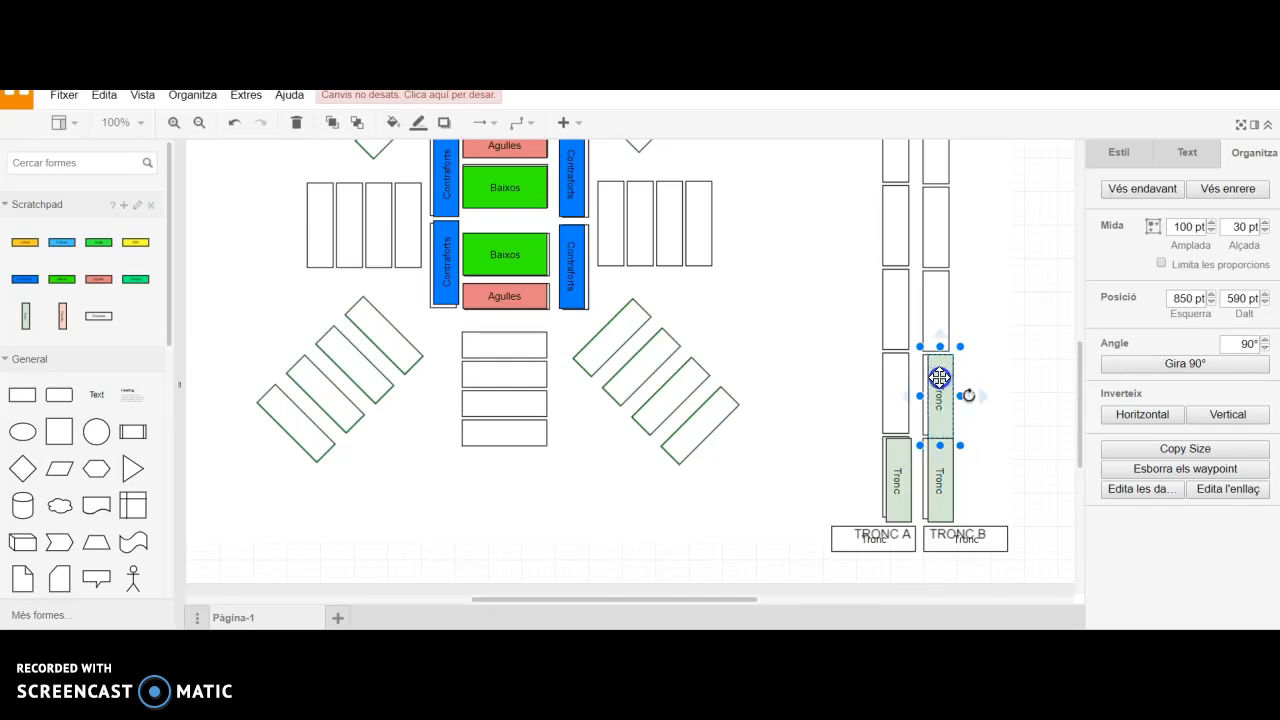
right_click(940, 378)
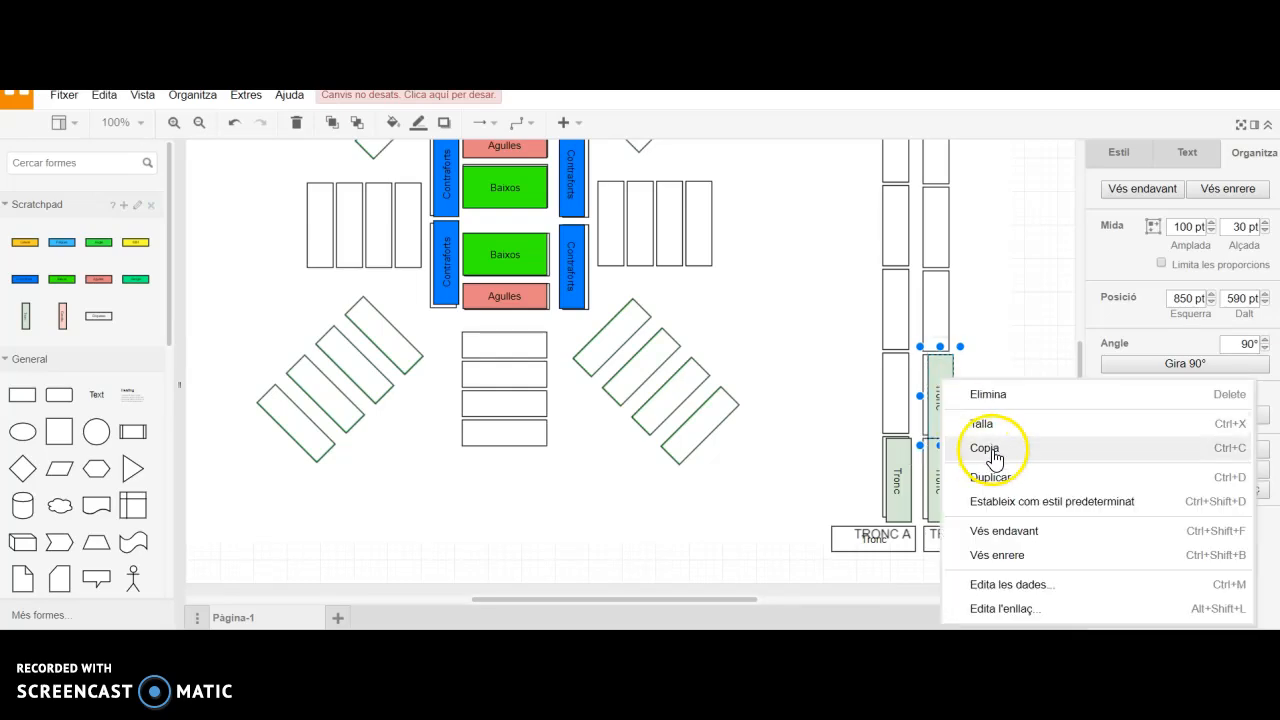
left_click(990, 478)
left_click_drag(960, 404, 937, 300)
left_click(940, 371)
left_click(940, 306)
right_click(940, 312)
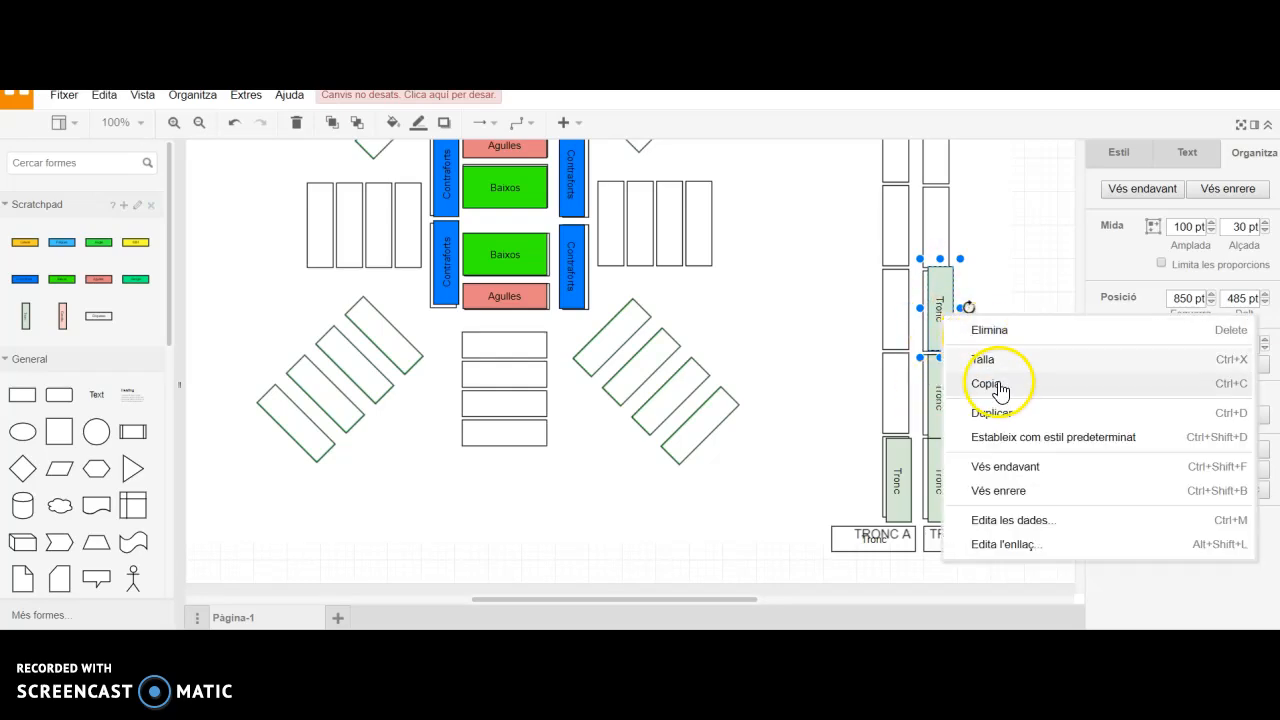
left_click(1001, 416)
left_click_drag(943, 297, 940, 210)
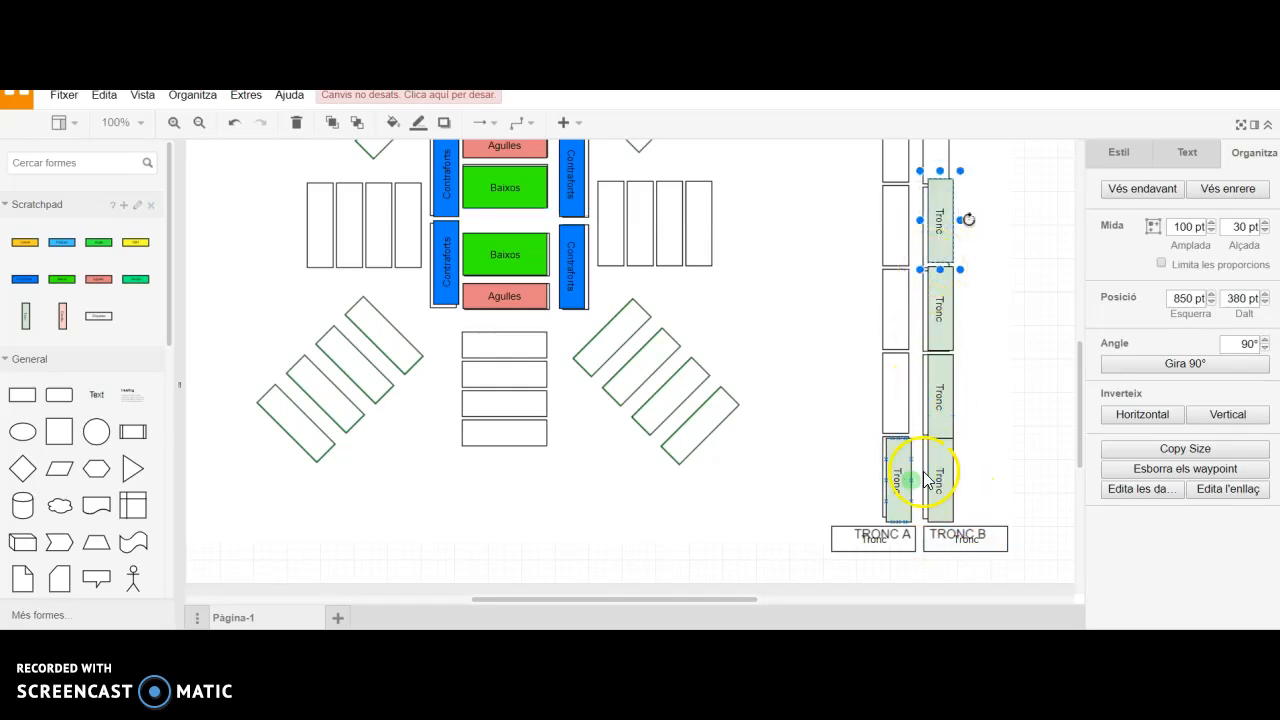
Step: Duplicate the upper three TRONC B blocks across onto the neighbouring boxes of the TRONC A column
right_click(943, 400)
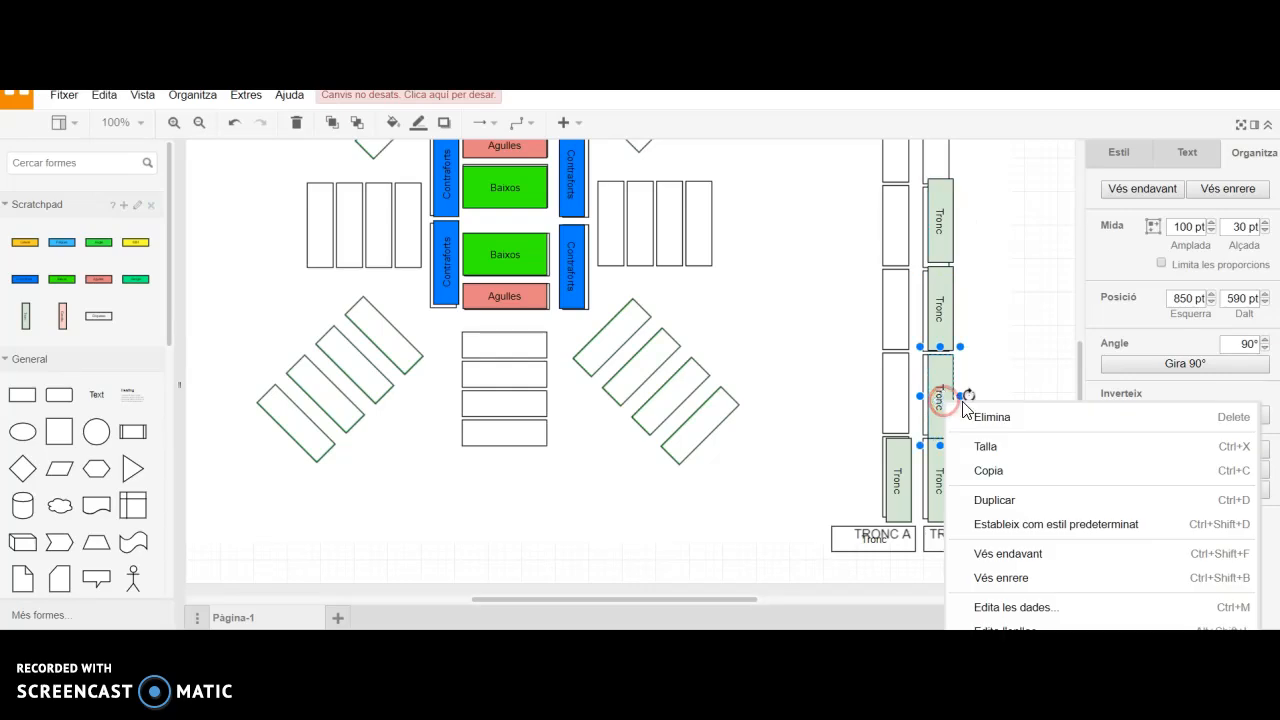
left_click(1000, 500)
left_click_drag(951, 380, 900, 378)
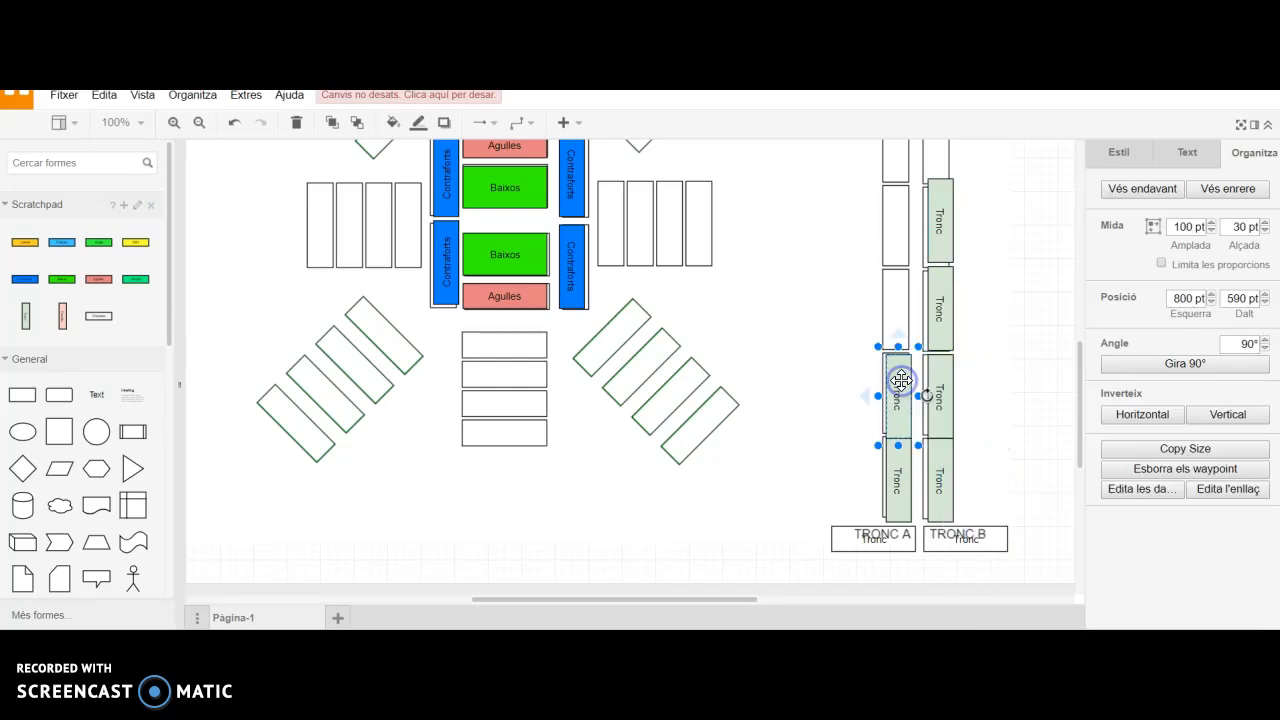
right_click(940, 311)
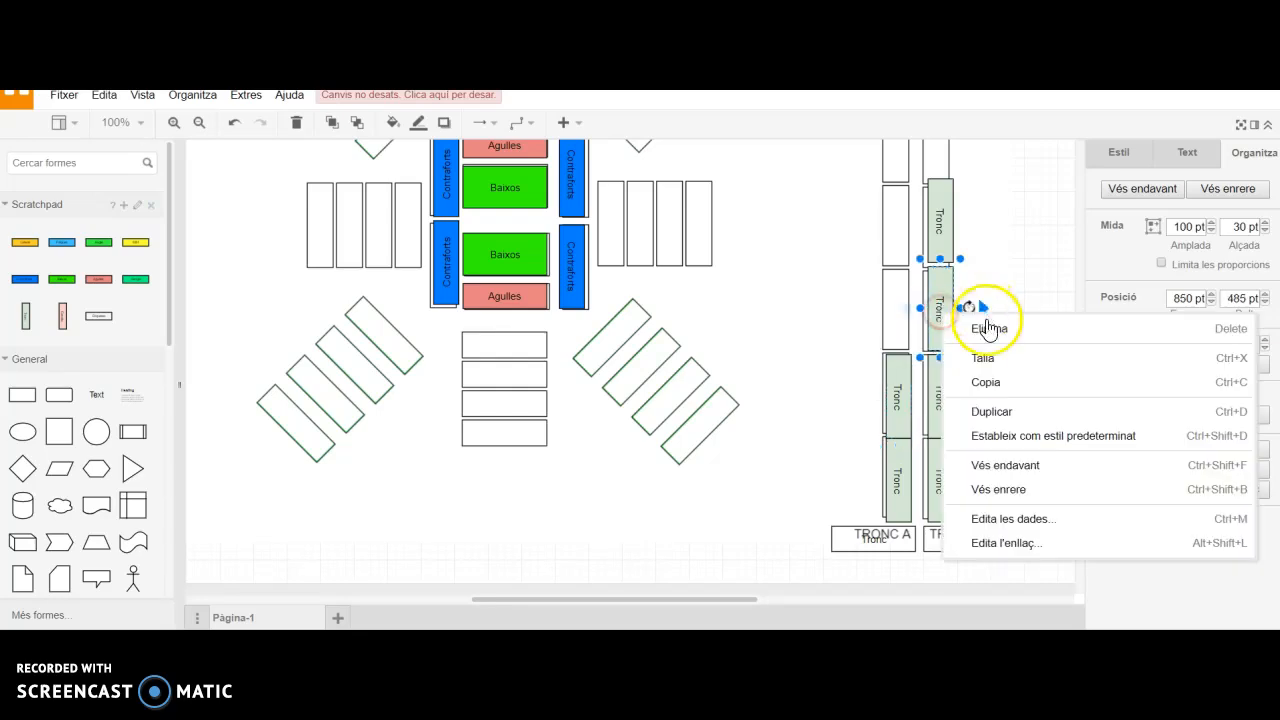
left_click(992, 411)
left_click_drag(951, 329, 907, 311)
left_click_drag(895, 311, 899, 309)
right_click(943, 214)
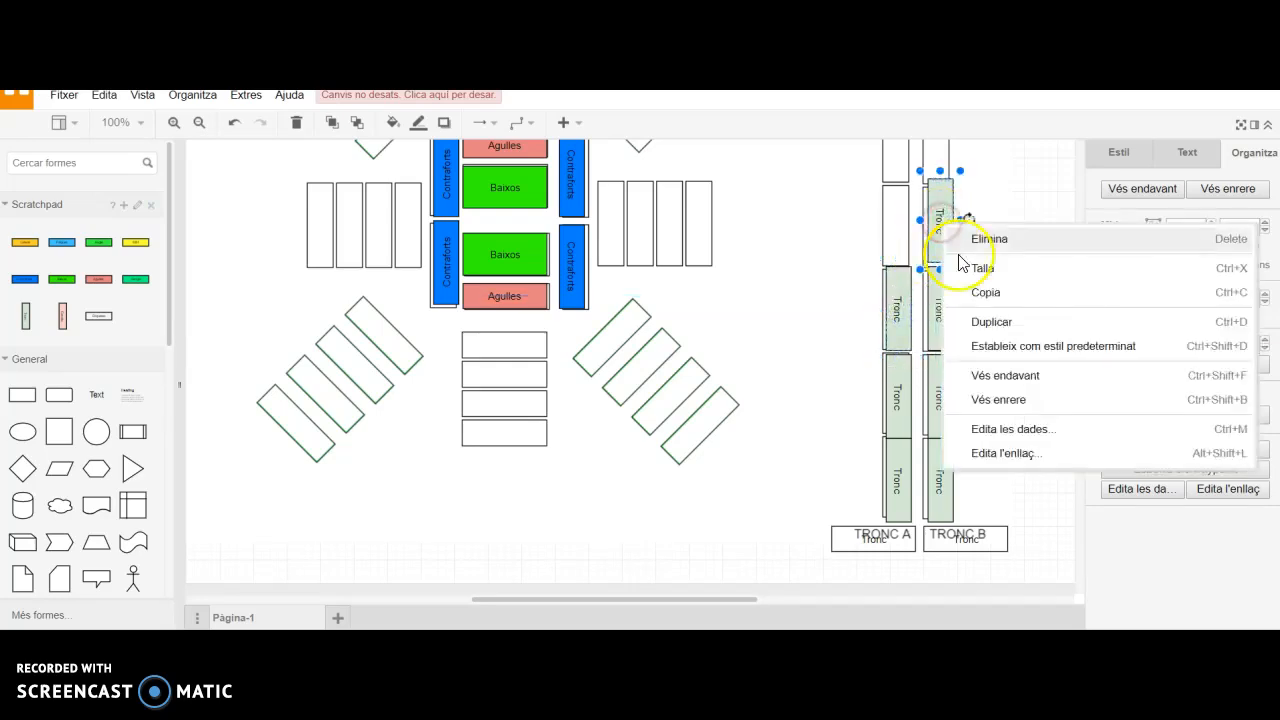
left_click(987, 322)
left_click_drag(960, 222, 905, 222)
scroll(963, 271, "up", 5)
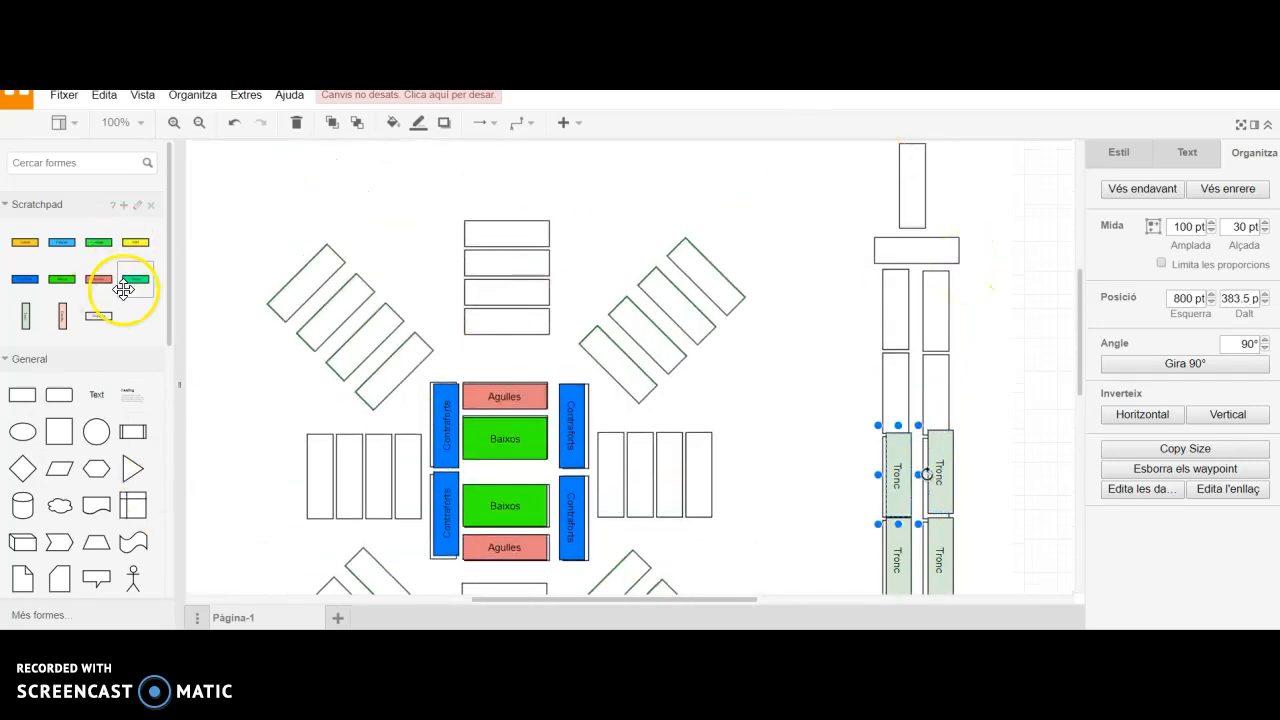
left_click(97, 319)
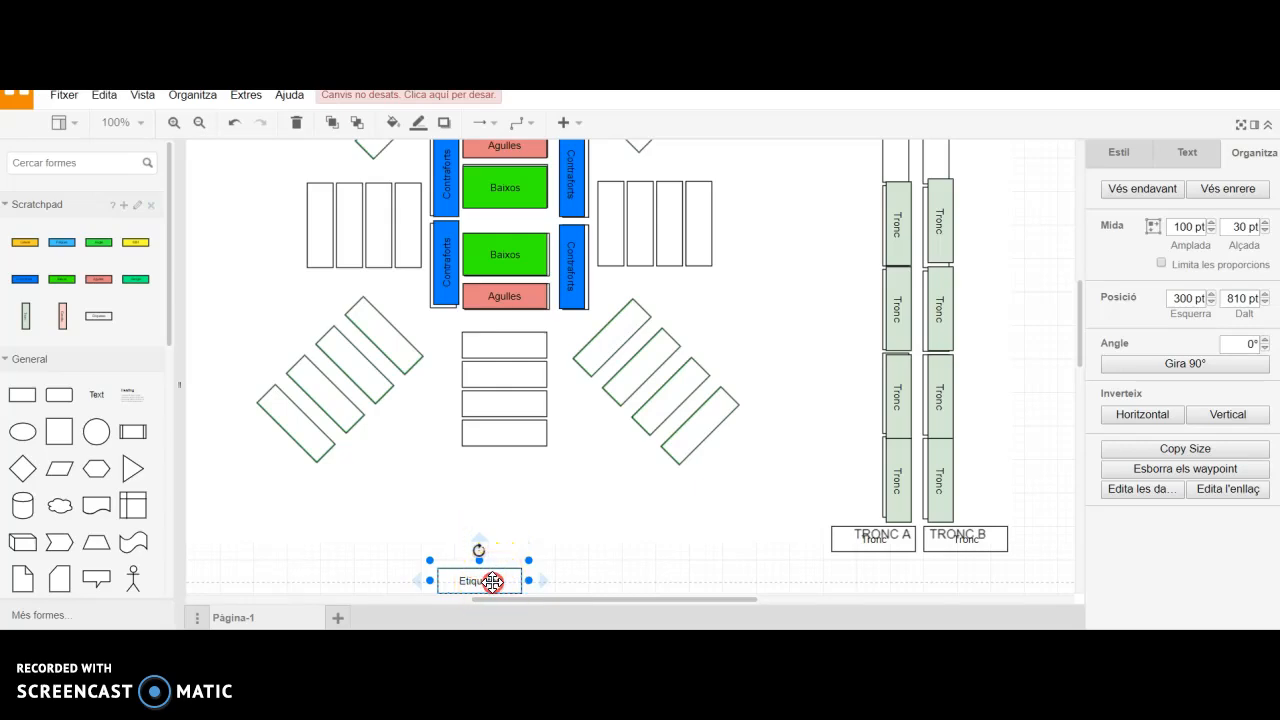
right_click(492, 581)
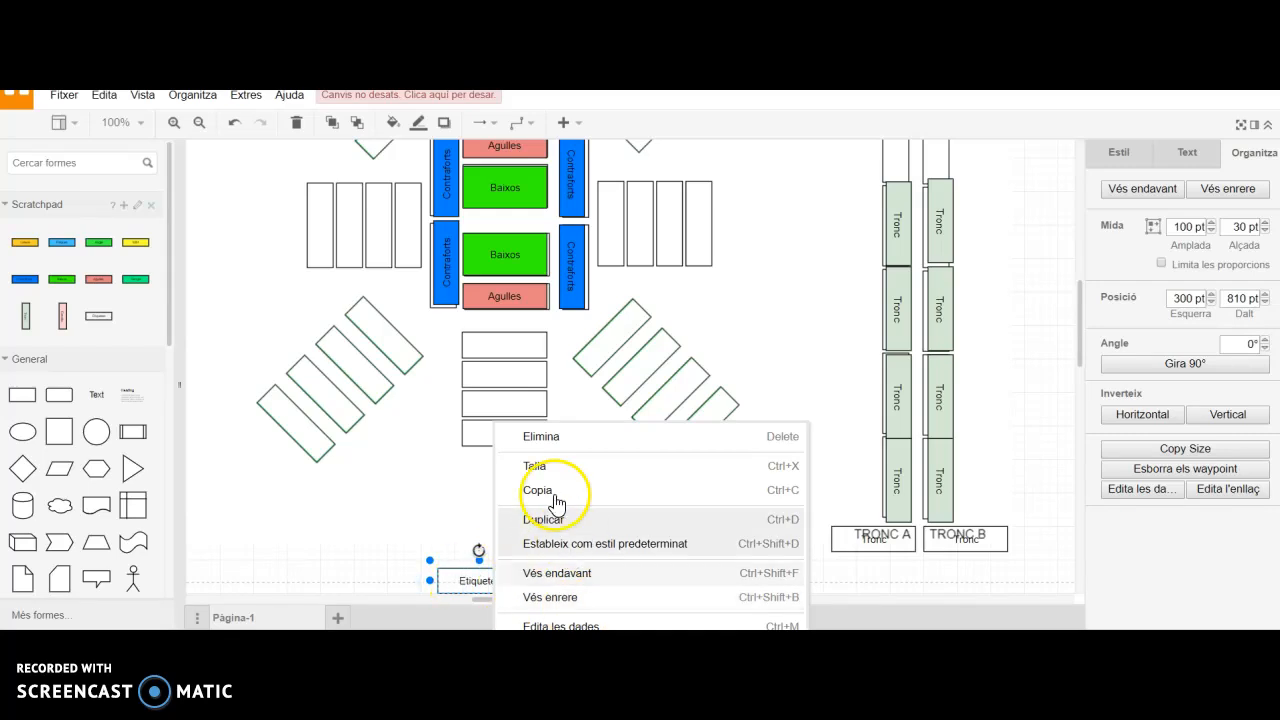
left_click(557, 436)
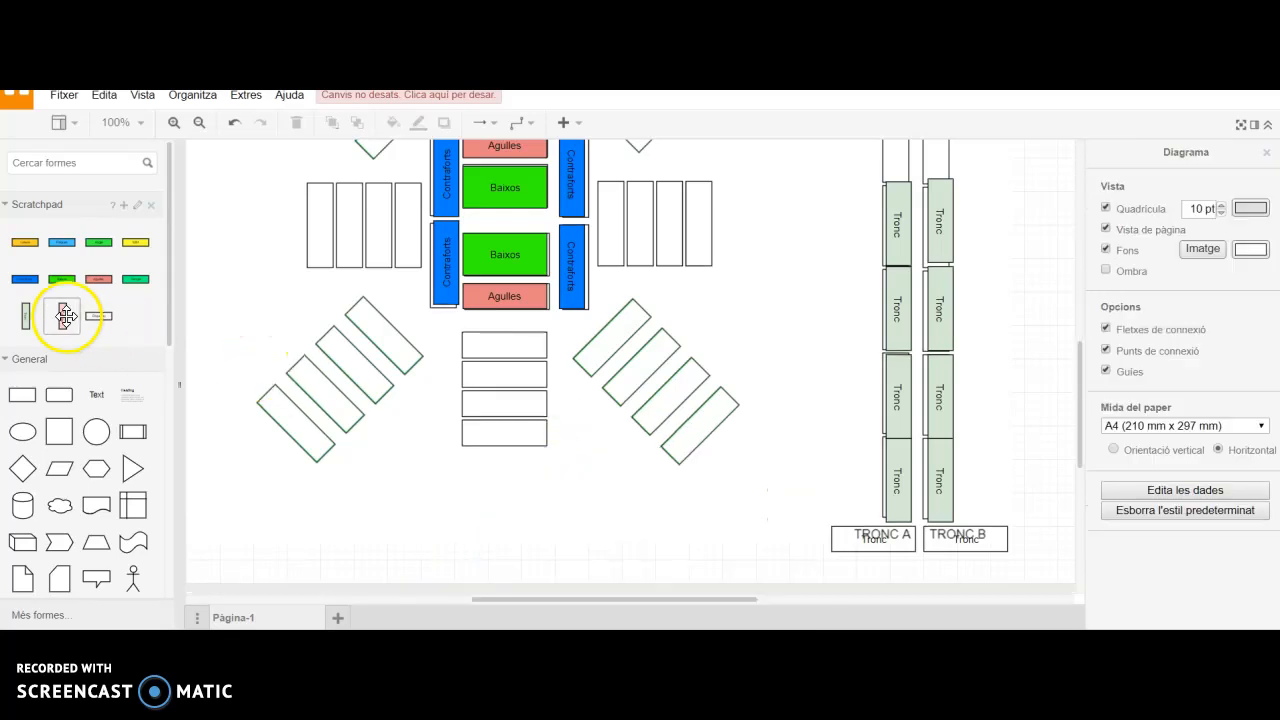
Step: Place a Canalla block from the scratchpad above the two Tronc columns and rotate it to 0° so it lies horizontally
mouse_move(60, 313)
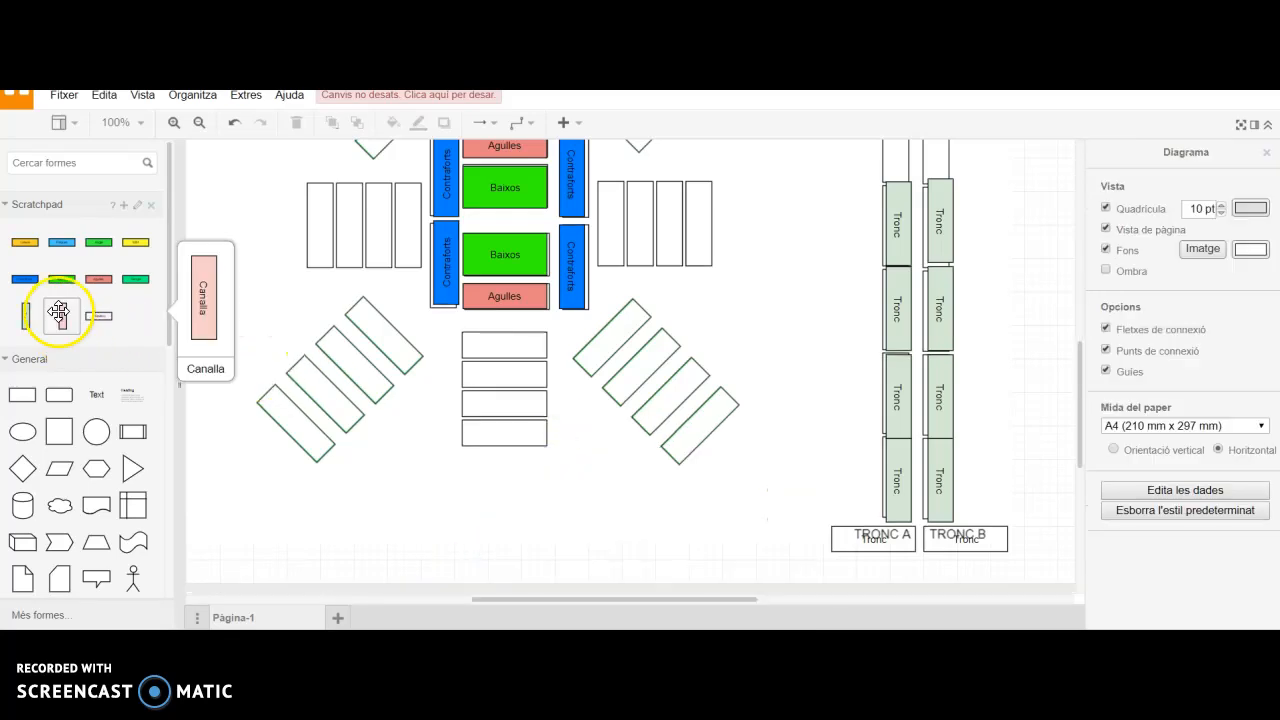
left_click_drag(60, 313, 883, 143)
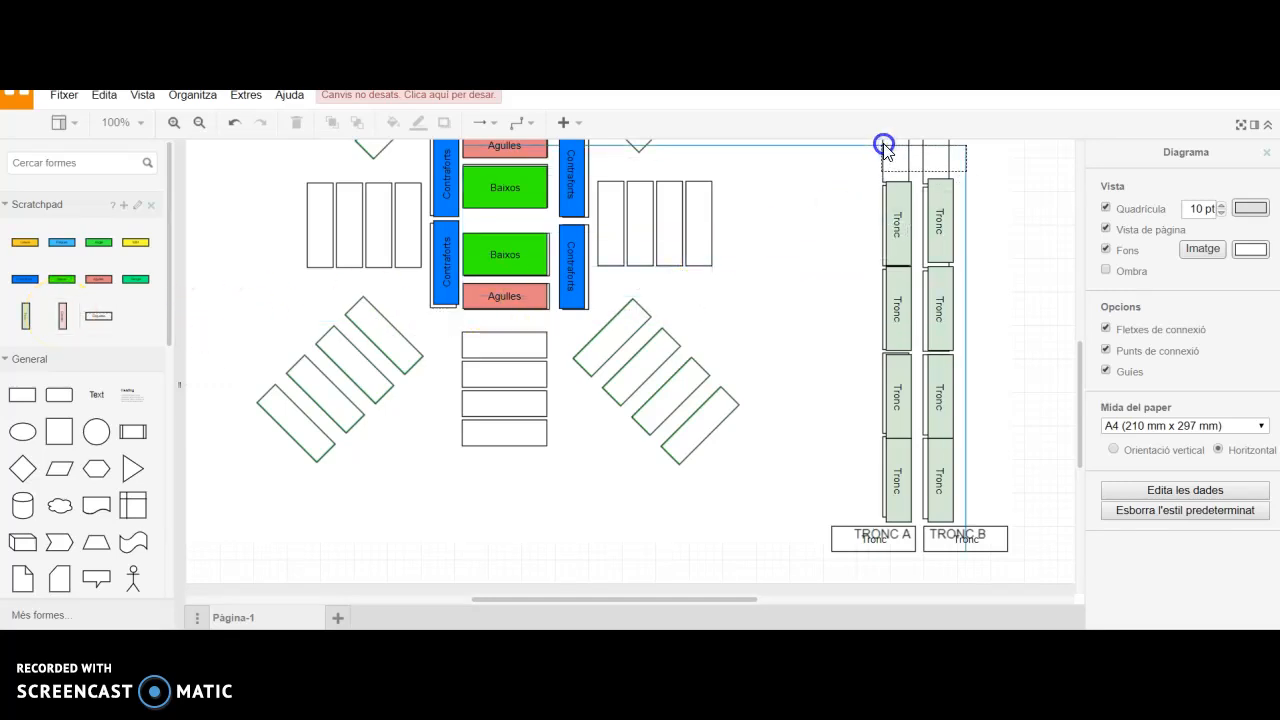
scroll(1020, 330, "up", 3)
scroll(1020, 330, "up", 2)
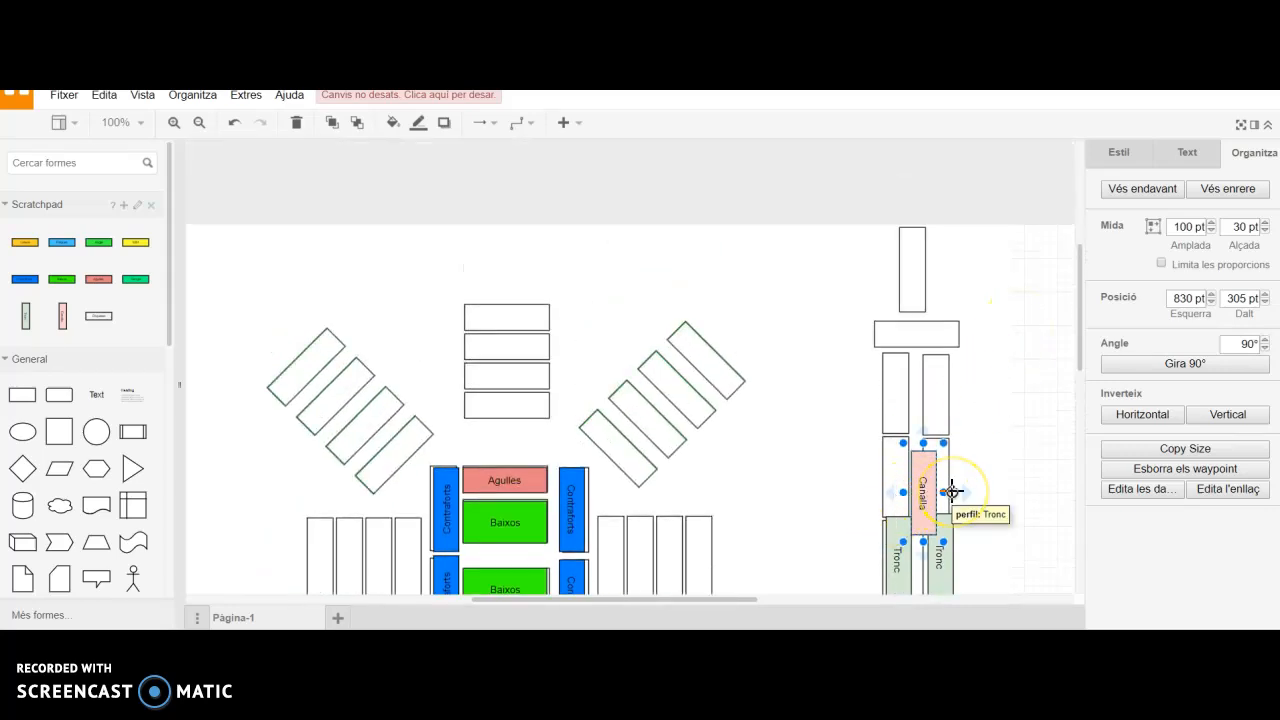
left_click_drag(952, 491, 923, 477)
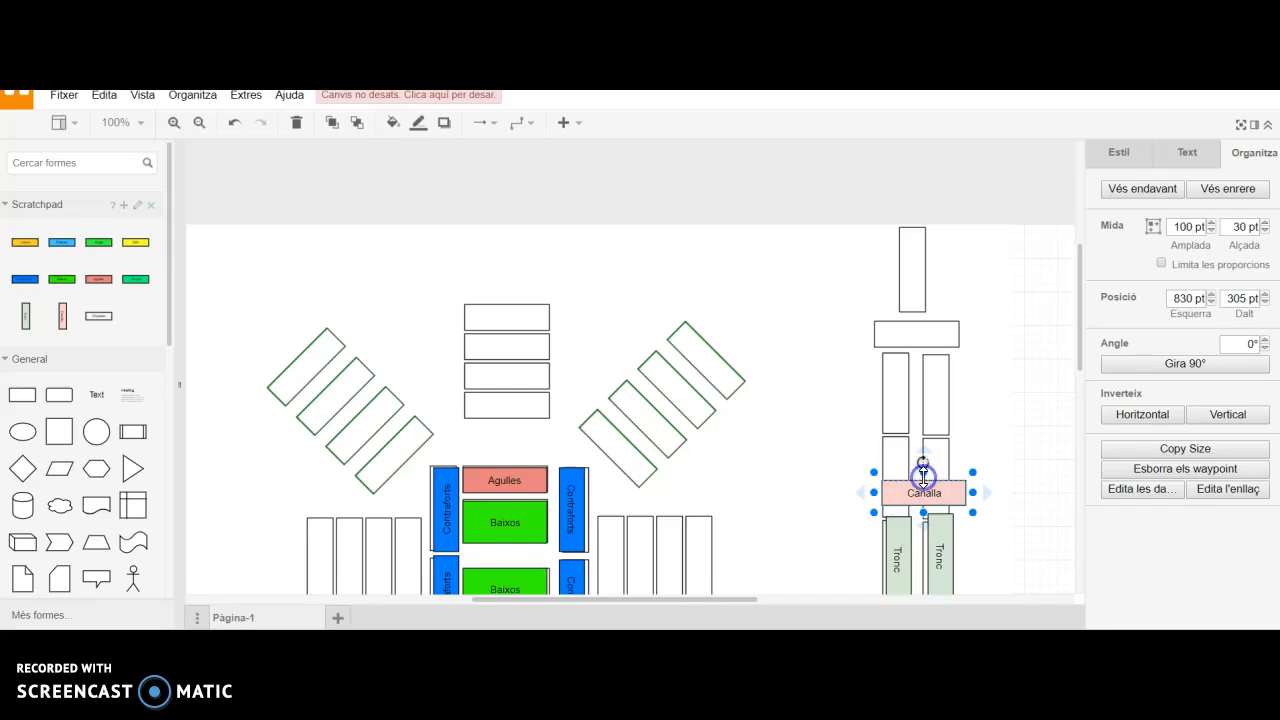
Step: Place a second, vertical Canalla block from the scratchpad centred directly above the horizontal one
mouse_move(64, 316)
left_click_drag(64, 316, 929, 436)
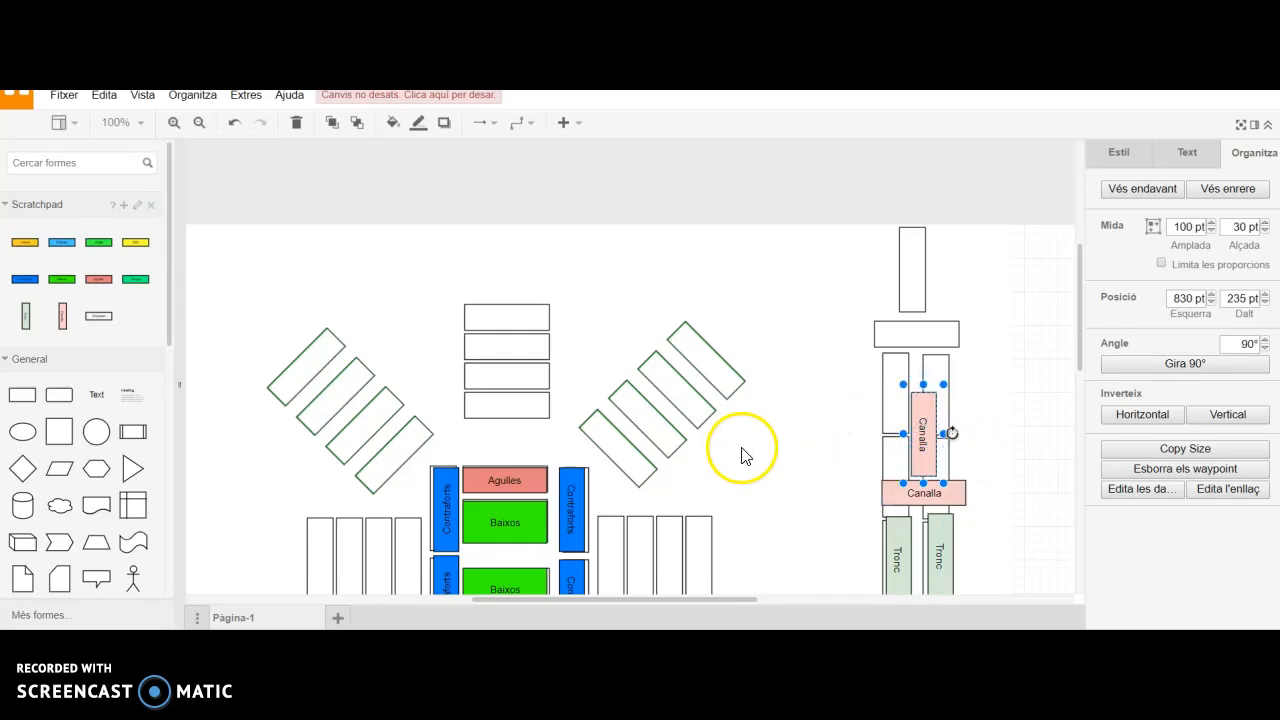